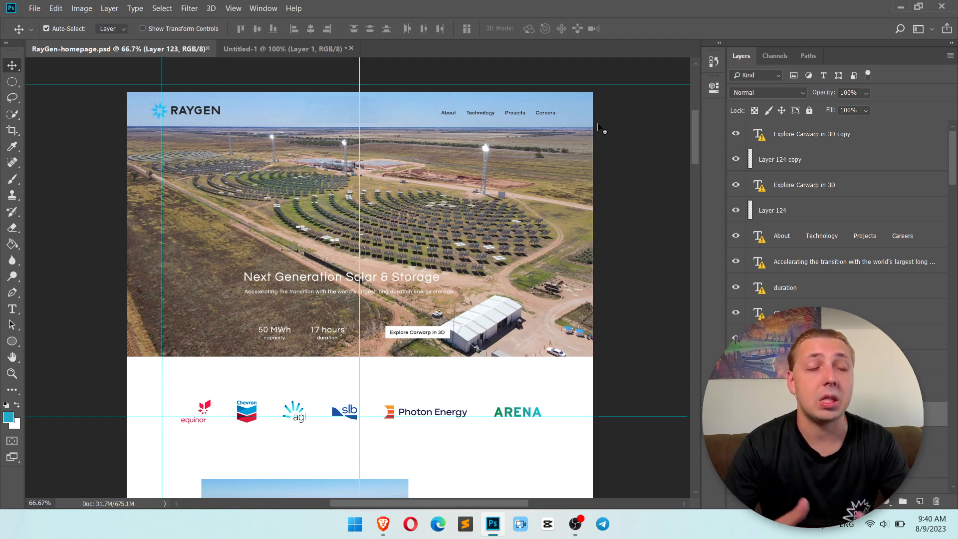
# Switch to the browser and start building a global header for the default website template in Divi Theme Builder.
pyautogui.hotkey('alt', 'Tab')
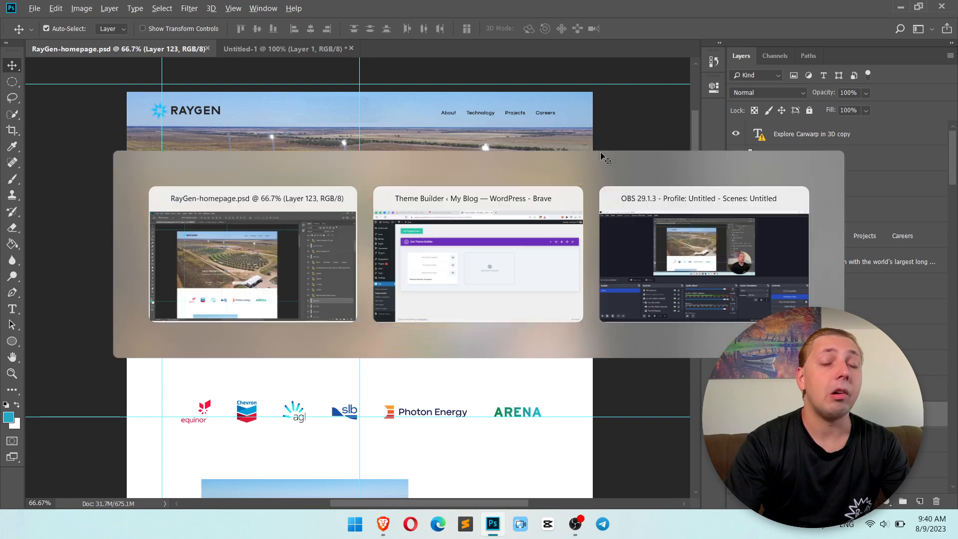
pyautogui.hotkey('alt', 'Tab')
pyautogui.hotkey('alt', 'Tab')
pyautogui.hotkey('alt', 'Tab')
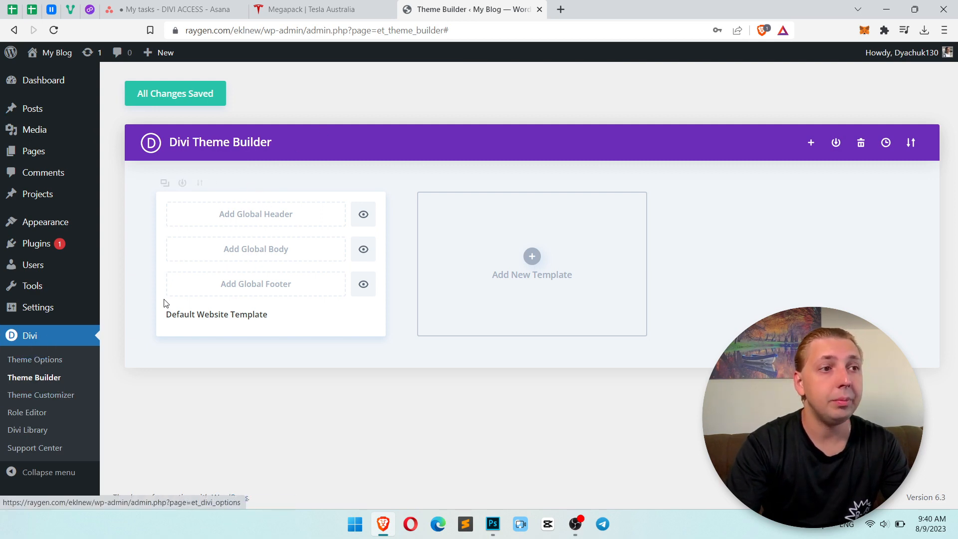
pyautogui.click(254, 215)
pyautogui.click(256, 224)
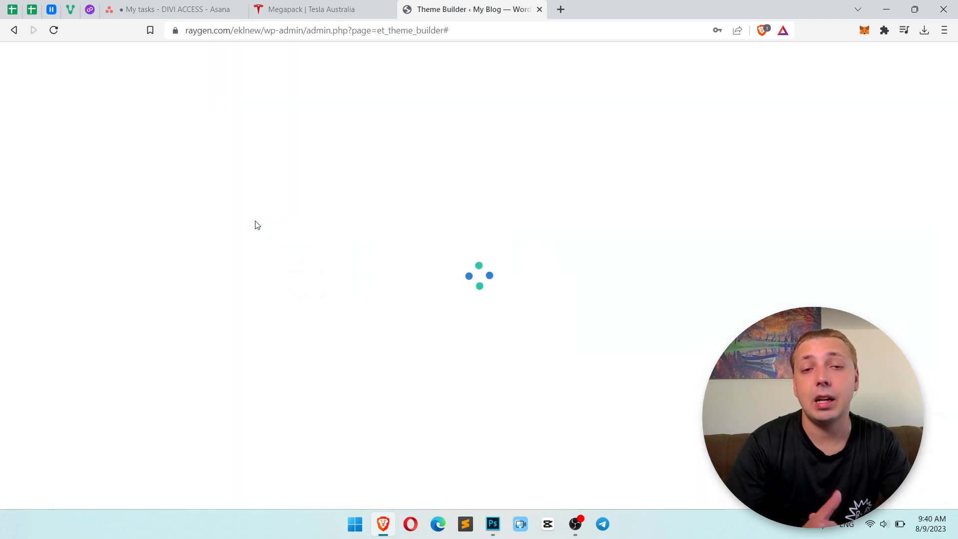
# Open a second copy of the Theme Builder page in a new browser tab and switch to it.
pyautogui.middleClick(8, 33)
pyautogui.click(609, 6)
pyautogui.hotkey('alt', 'Tab')
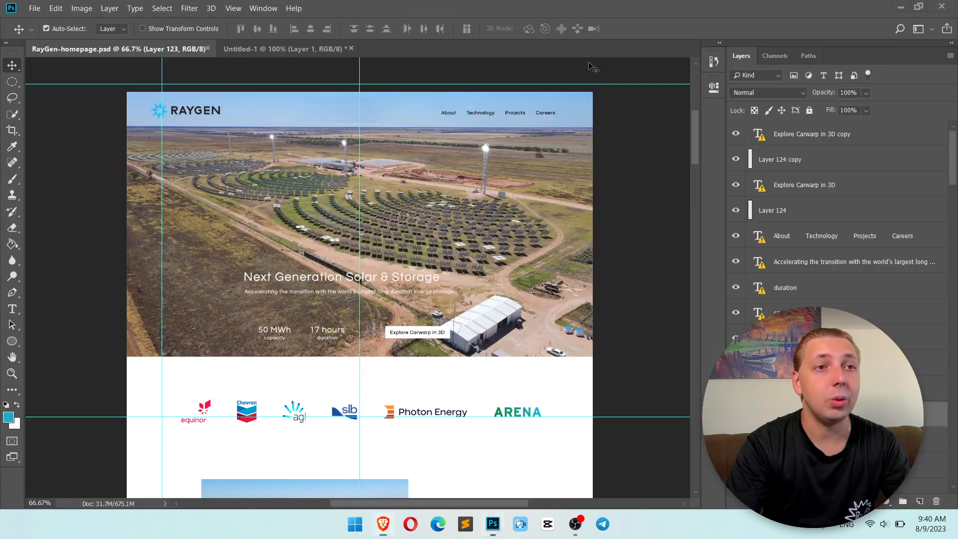
pyautogui.hotkey('alt', 'Tab')
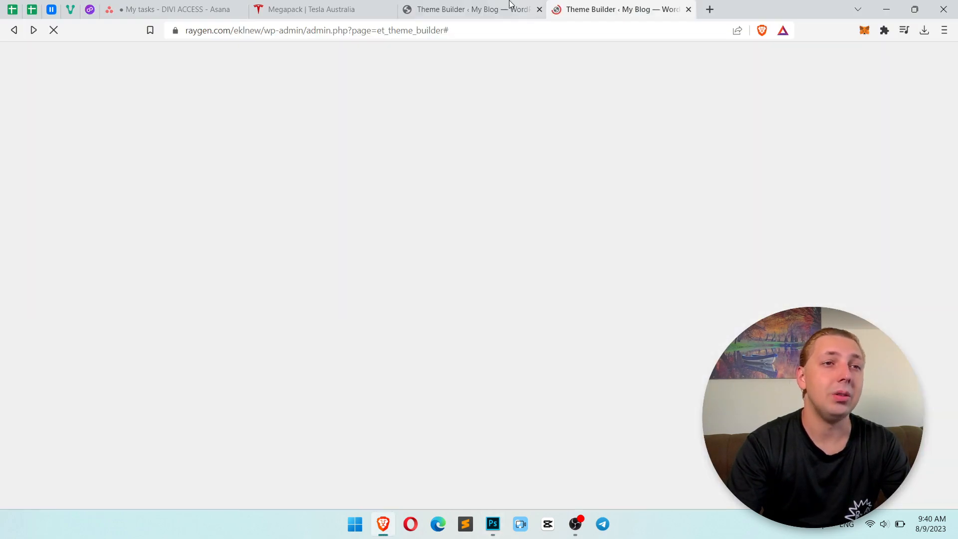
pyautogui.click(486, 5)
pyautogui.click(602, 4)
pyautogui.click(473, 5)
pyautogui.click(597, 5)
pyautogui.click(504, 5)
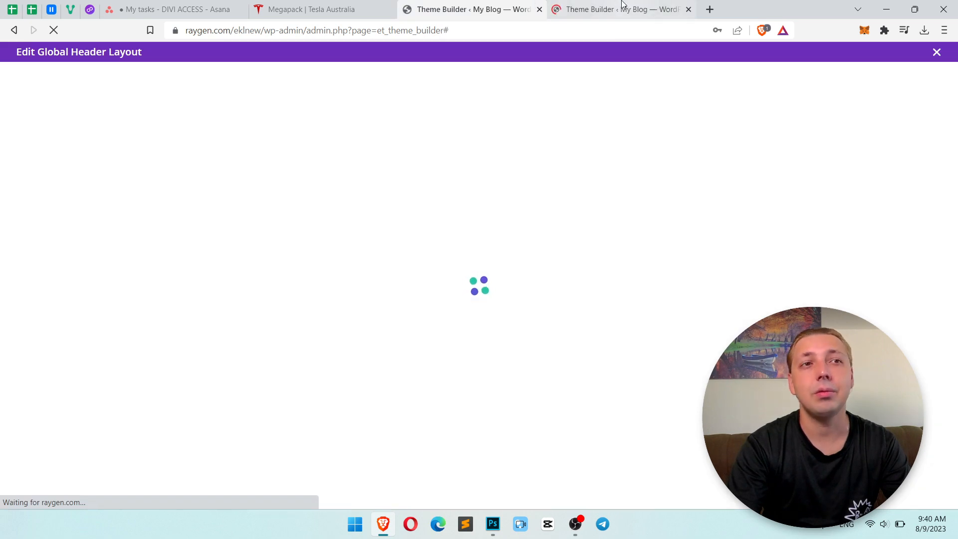
pyautogui.click(622, 4)
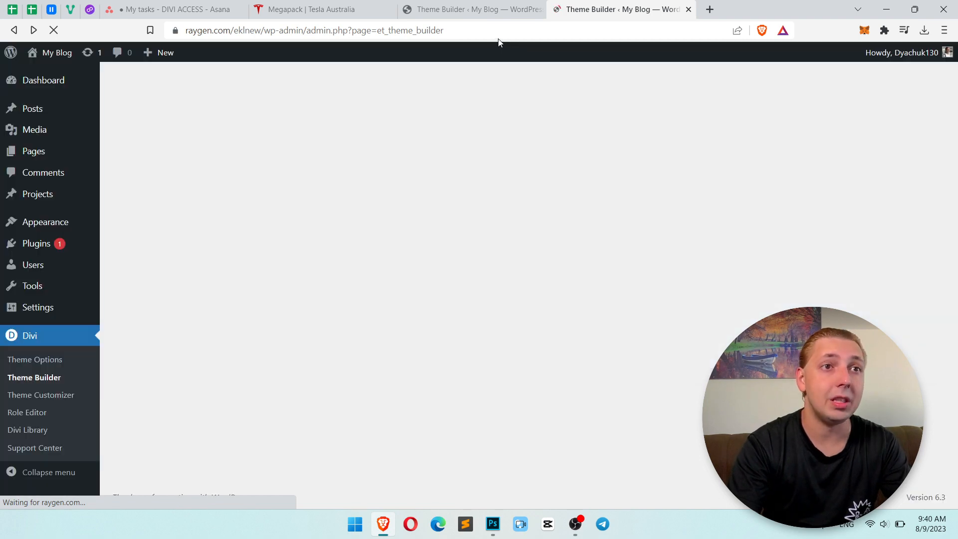
# Open the WordPress Menus page in a separate browser tab and switch to it.
pyautogui.moveTo(45, 222)
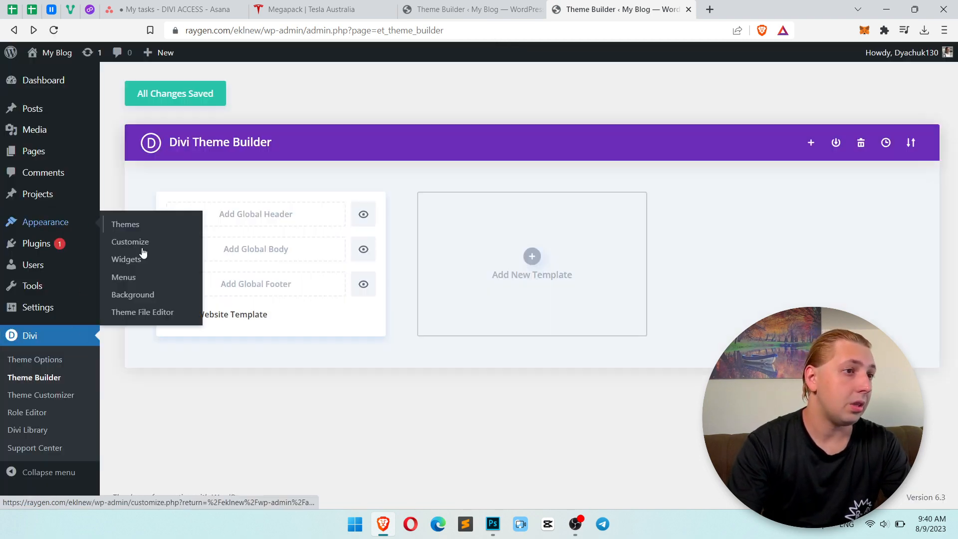
pyautogui.middleClick(144, 277)
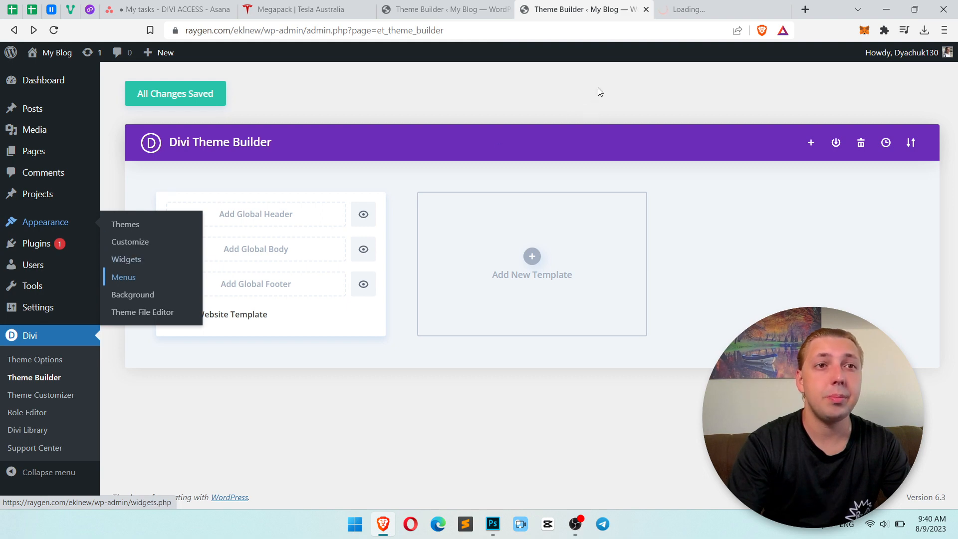
pyautogui.click(705, 6)
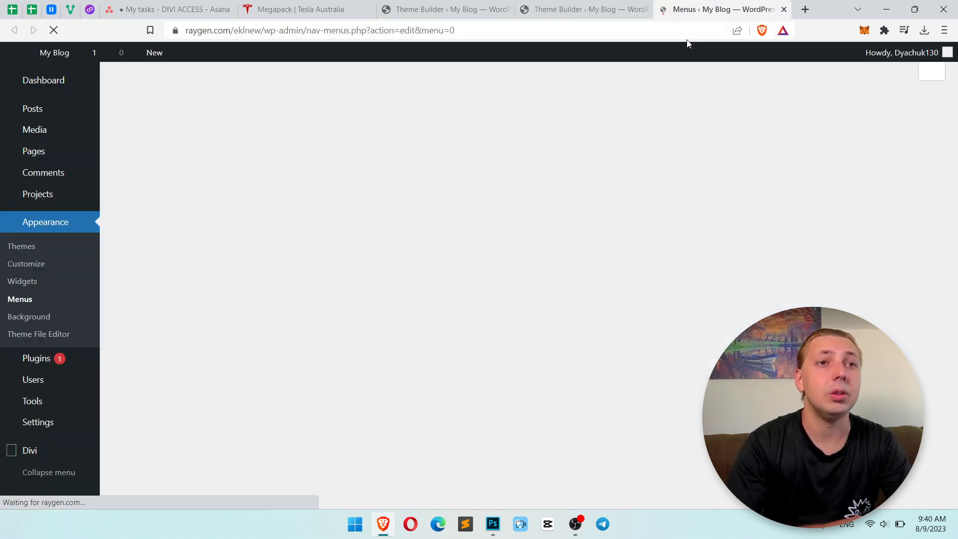
# Create a menu named Main Menu and assign it to the Primary Menu display location.
pyautogui.click(443, 231)
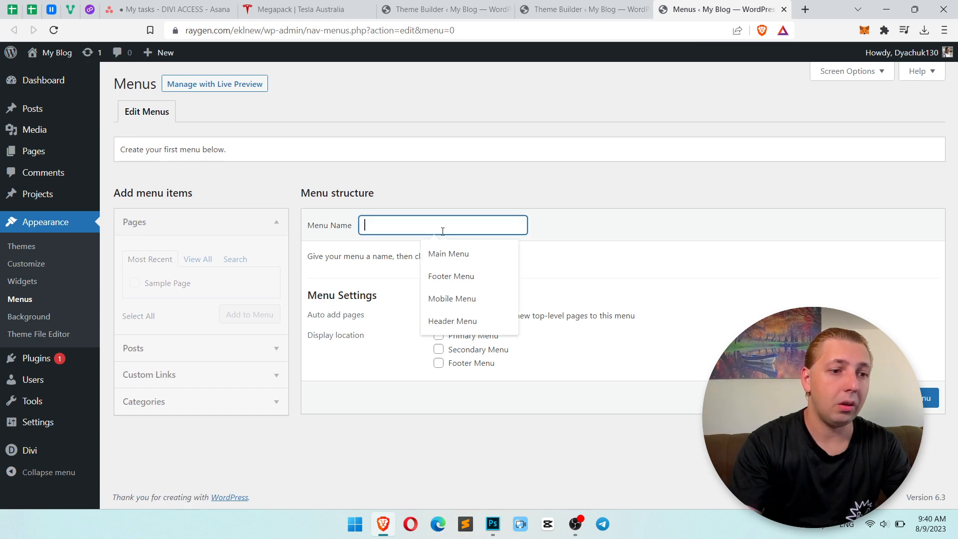
pyautogui.click(454, 253)
pyautogui.click(469, 340)
# Check the navigation labels in the Photoshop design and add a custom link "About" with URL # to Main Menu.
pyautogui.hotkey('alt', 'Tab')
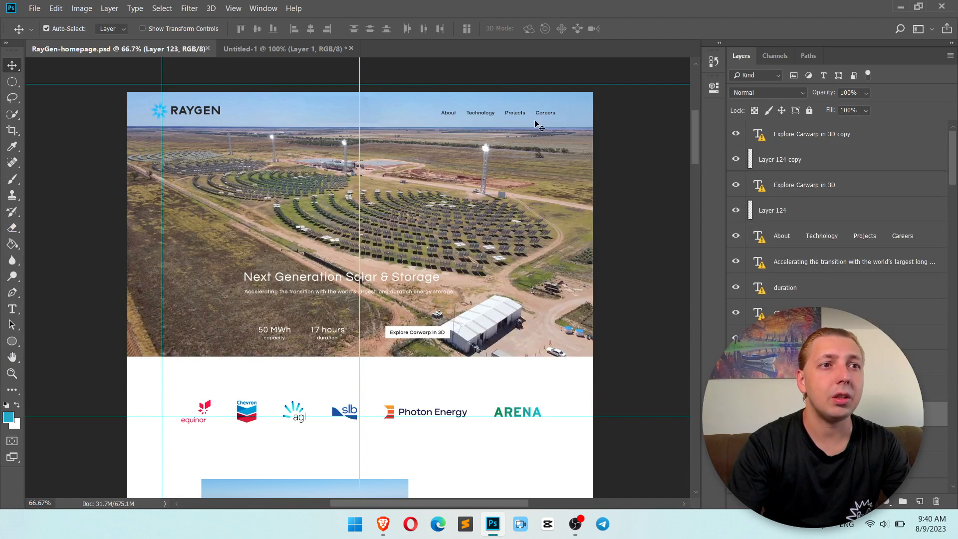
pyautogui.hotkey('alt', 'Tab')
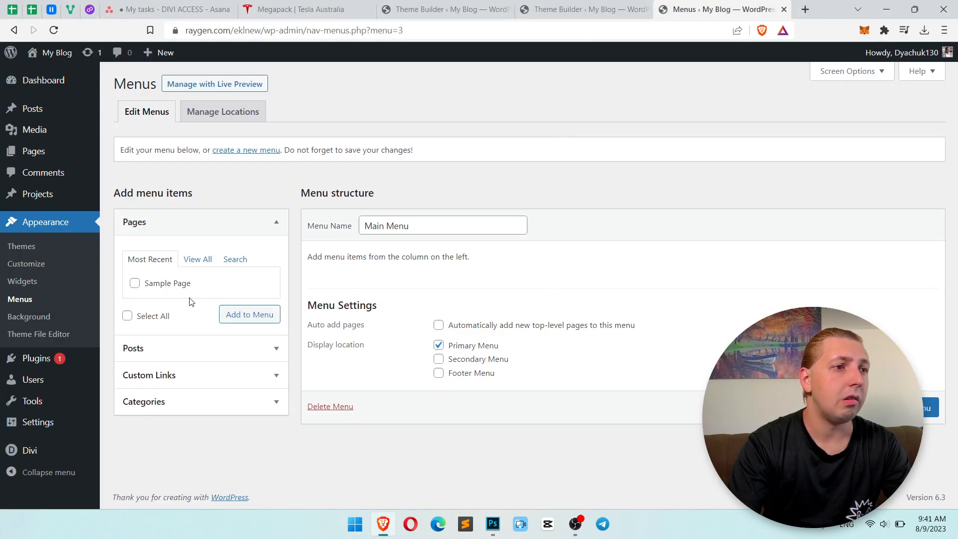
pyautogui.click(224, 403)
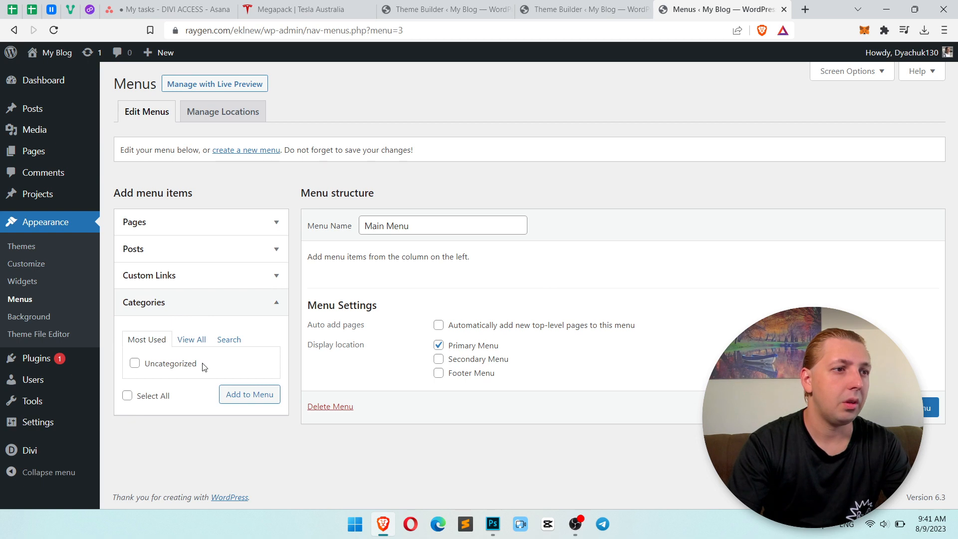
pyautogui.click(203, 275)
pyautogui.click(216, 344)
pyautogui.write('aBOUT')
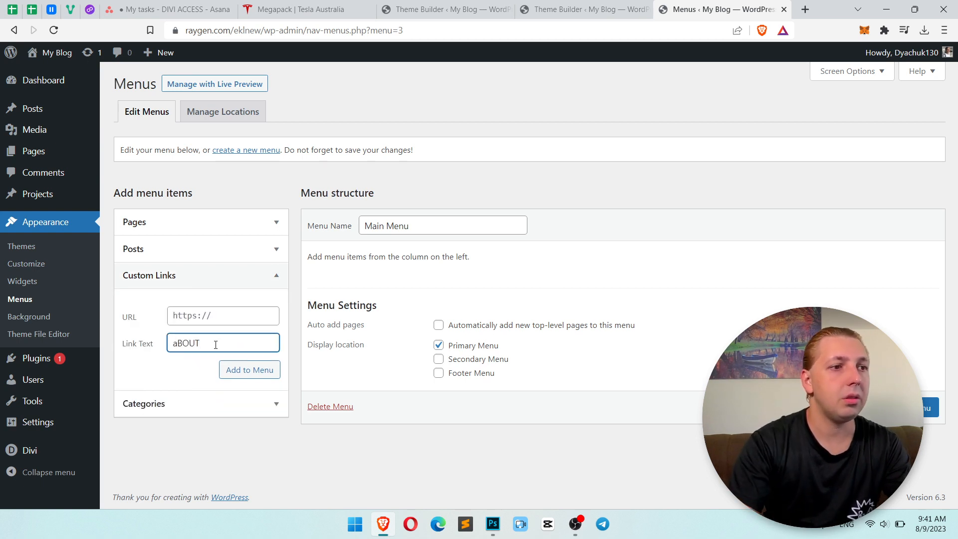
pyautogui.hotkey('ctrl', 'a')
pyautogui.write('About')
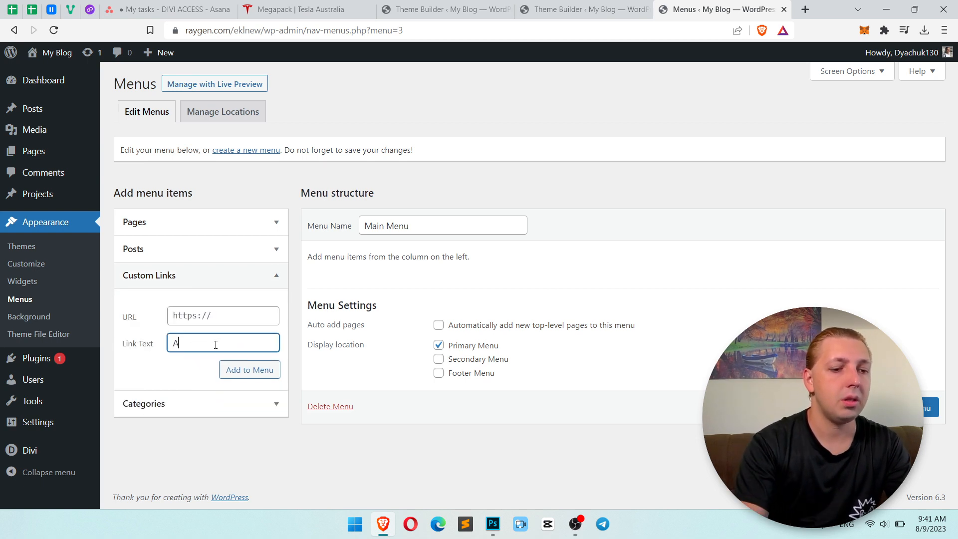
pyautogui.hotkey('shift', 'Tab')
pyautogui.write('#')
pyautogui.click(248, 370)
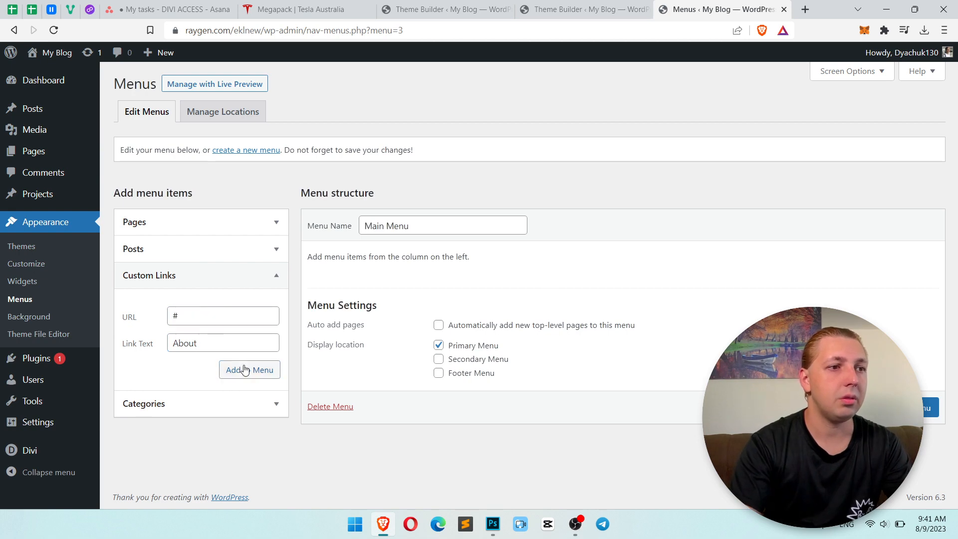
# Add a custom link "Technology" with URL # to Main Menu.
pyautogui.hotkey('alt', 'Tab')
# Add a custom link "Projects" with URL # to Main Menu, capitalizing its first letter.
pyautogui.hotkey('alt', 'Tab')
pyautogui.click(201, 344)
pyautogui.write('Technology')
pyautogui.hotkey('shift', 'Tab')
pyautogui.write('#')
pyautogui.click(251, 372)
pyautogui.hotkey('alt', 'Tab')
pyautogui.hotkey('alt', 'Tab')
pyautogui.click(236, 339)
pyautogui.write('projects')
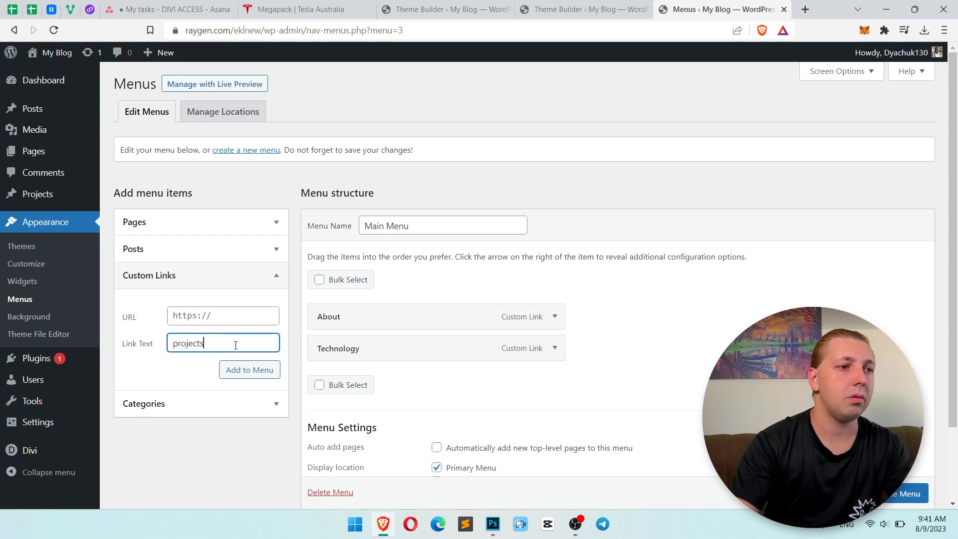
pyautogui.hotkey('shift', 'Tab')
pyautogui.write('#')
pyautogui.moveTo(178, 344); pyautogui.dragTo(174, 343)
pyautogui.write('P')
pyautogui.click(263, 370)
# Add a custom link "Careers" with URL # to Main Menu and save the menu.
pyautogui.hotkey('alt', 'Tab')
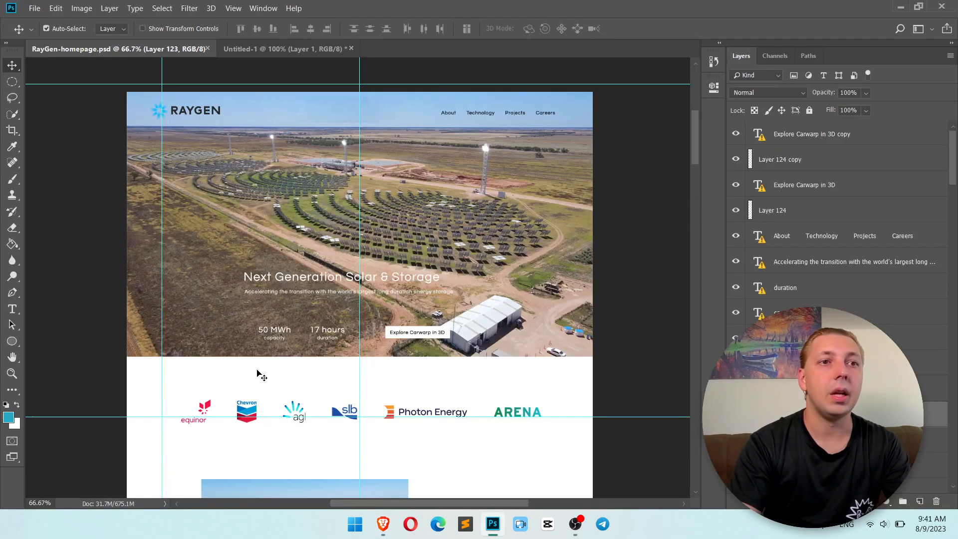
pyautogui.hotkey('alt', 'Tab')
pyautogui.click(205, 344)
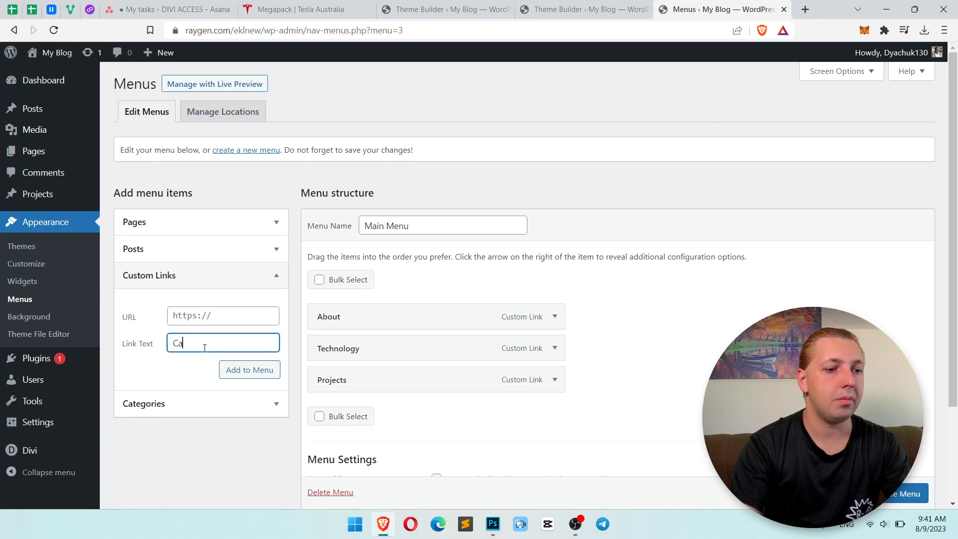
pyautogui.hotkey('shift', 'Tab')
pyautogui.write('#')
pyautogui.click(257, 369)
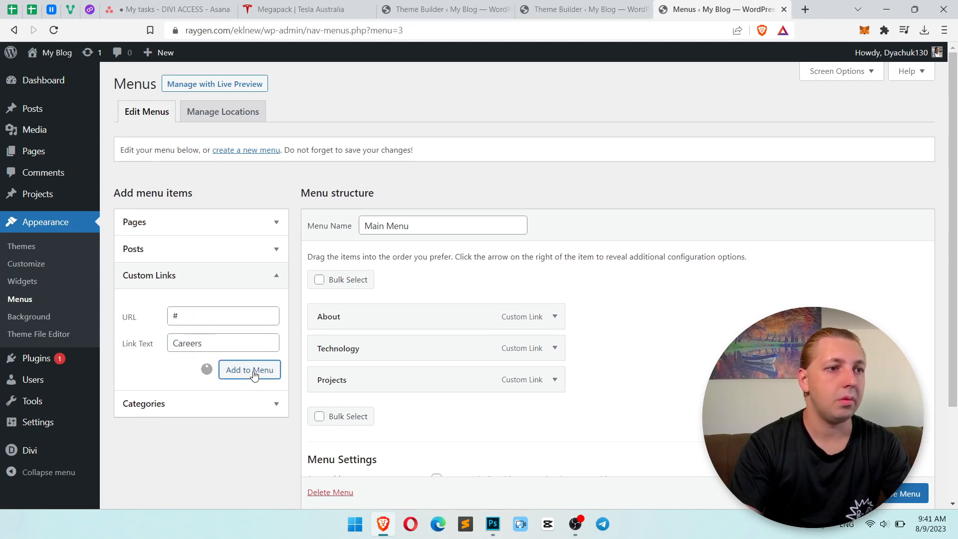
pyautogui.scroll(-1, 706, 359)
pyautogui.scroll(-2, 706, 359)
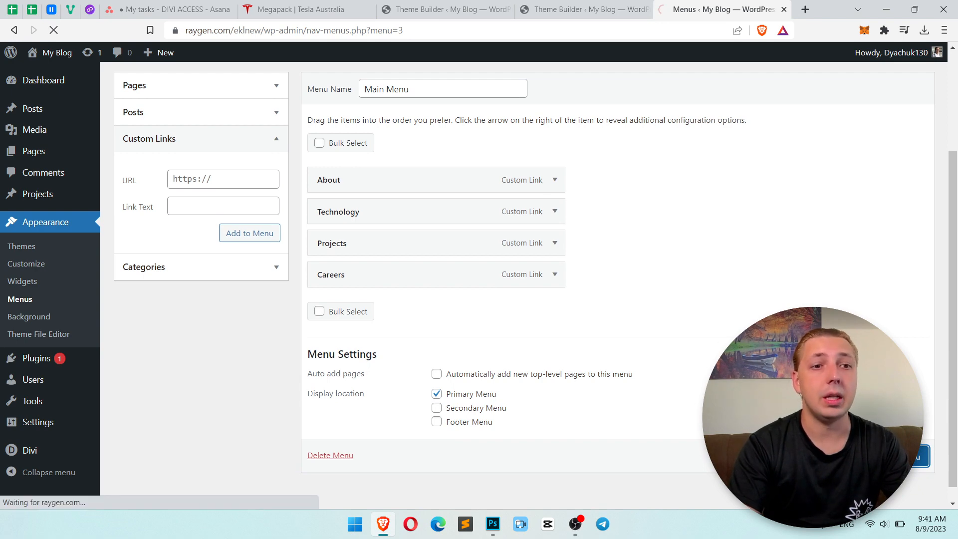
# Return to the second Theme Builder tab and open the global header layout for building from scratch.
pyautogui.click(564, 8)
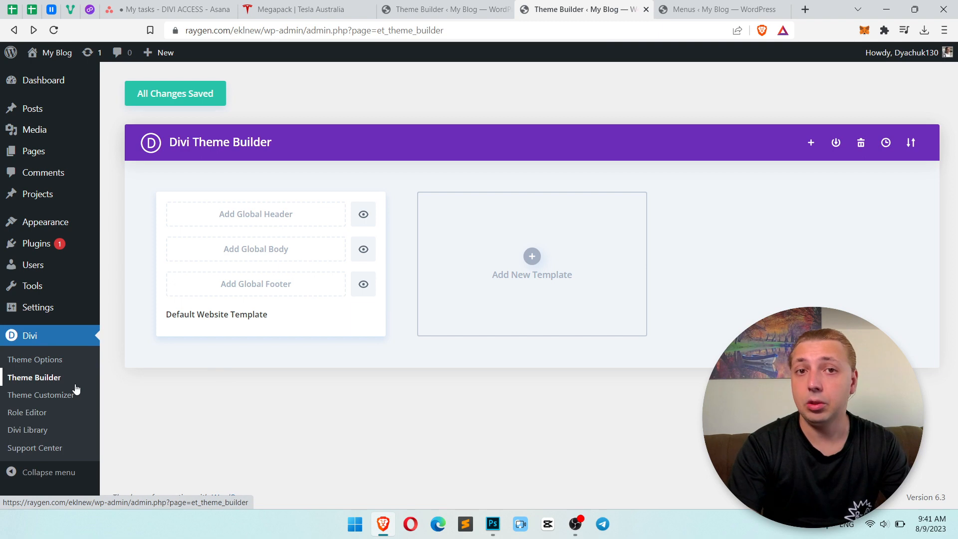
pyautogui.click(271, 225)
pyautogui.click(267, 227)
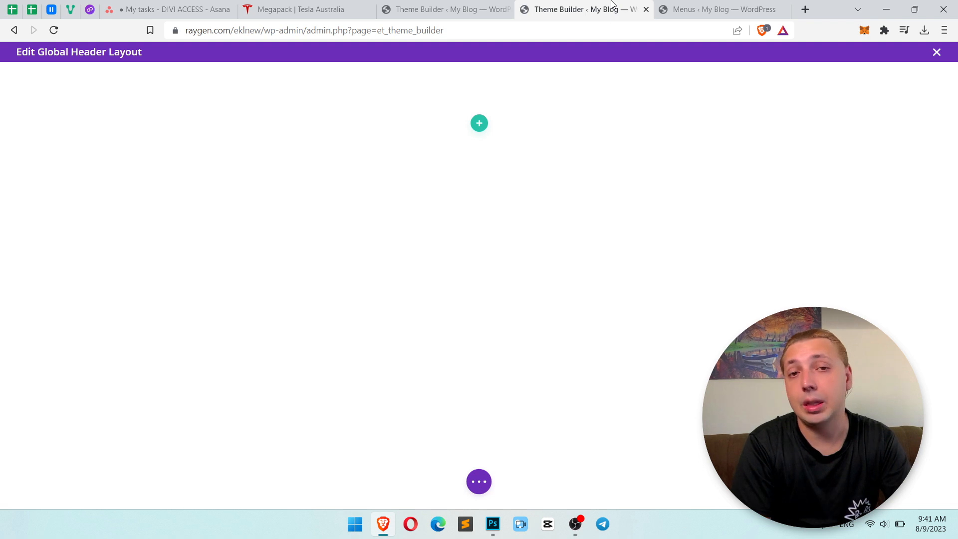
# Insert a single-column row in the header section and dismiss the module picker.
pyautogui.click(480, 124)
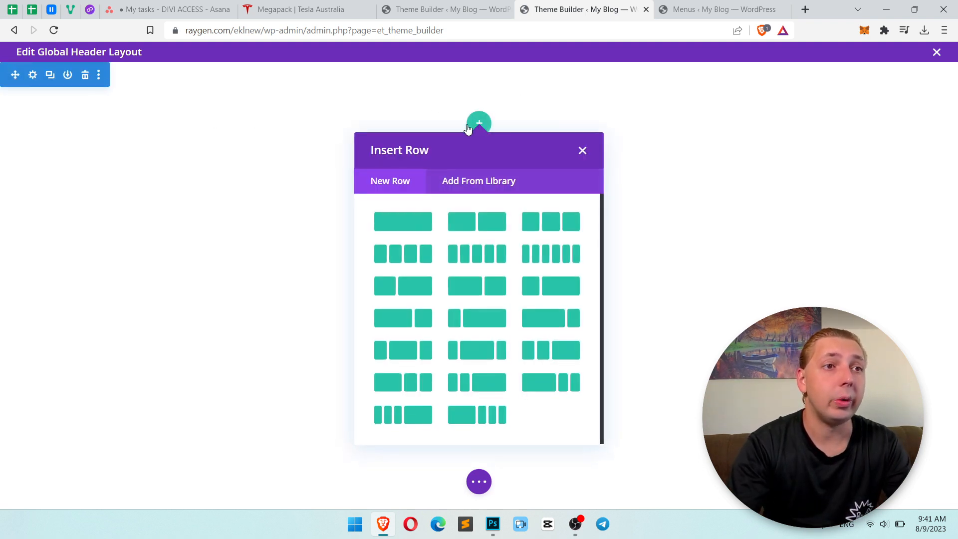
pyautogui.click(415, 233)
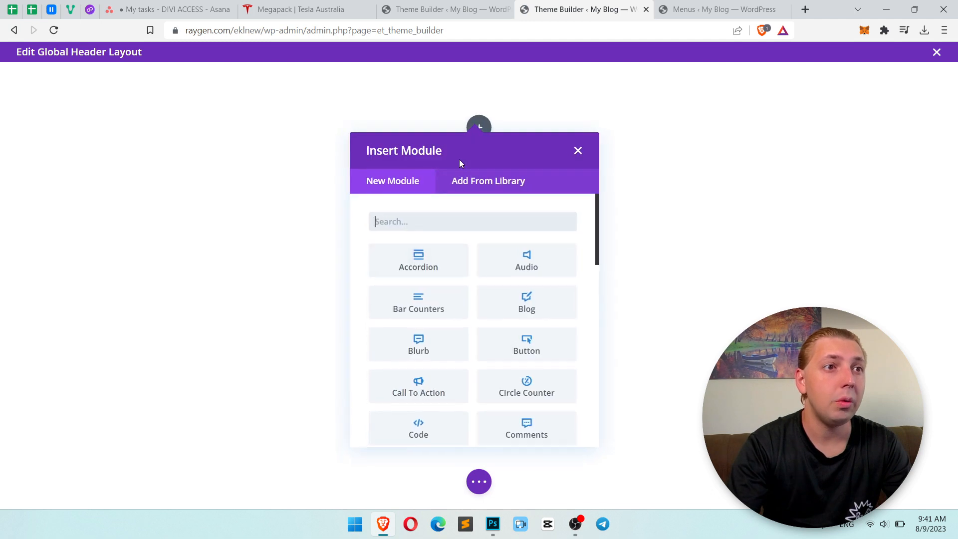
pyautogui.click(577, 150)
# Set the header row's max width to 1400px and its width to 95%, and save the row settings.
pyautogui.click(175, 109)
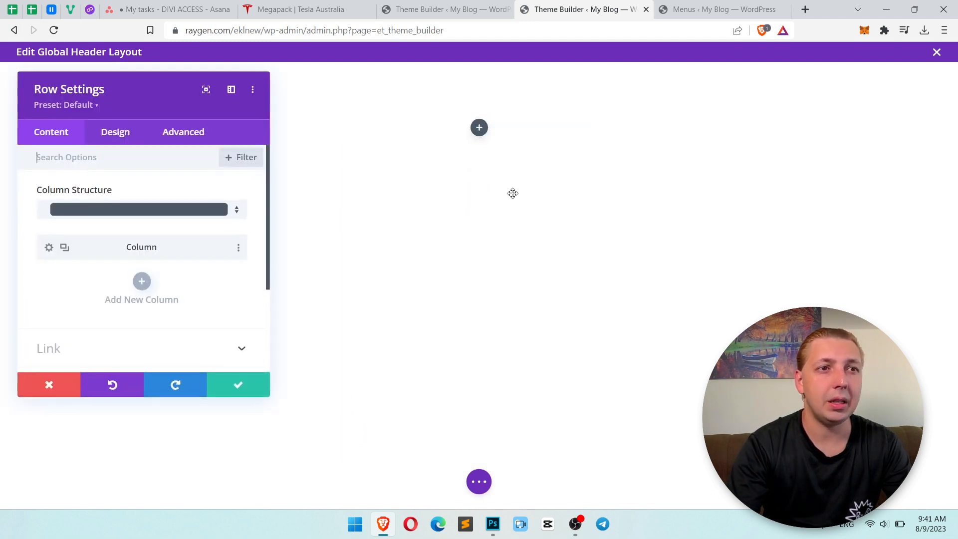
pyautogui.click(119, 134)
pyautogui.click(127, 192)
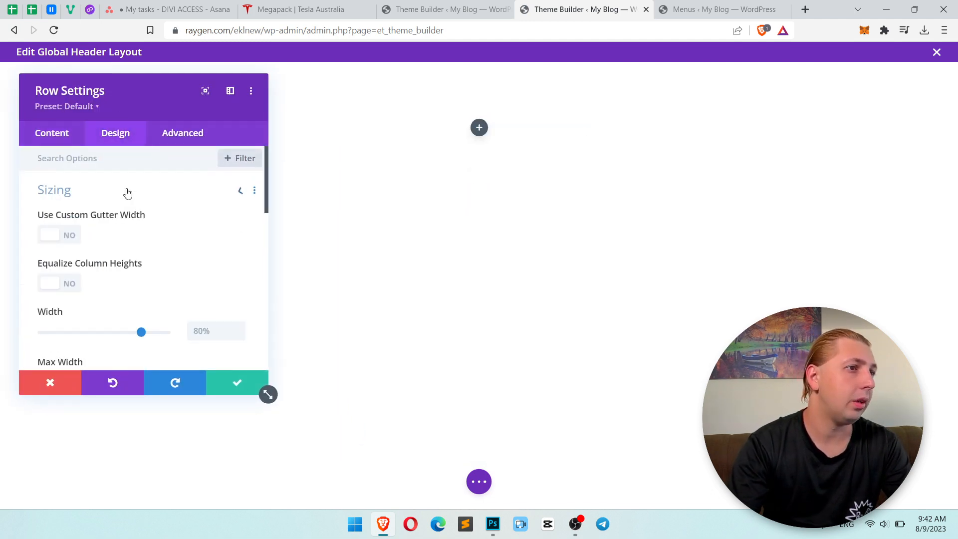
pyautogui.scroll(-2, 149, 212)
pyautogui.click(215, 318)
pyautogui.write('14')
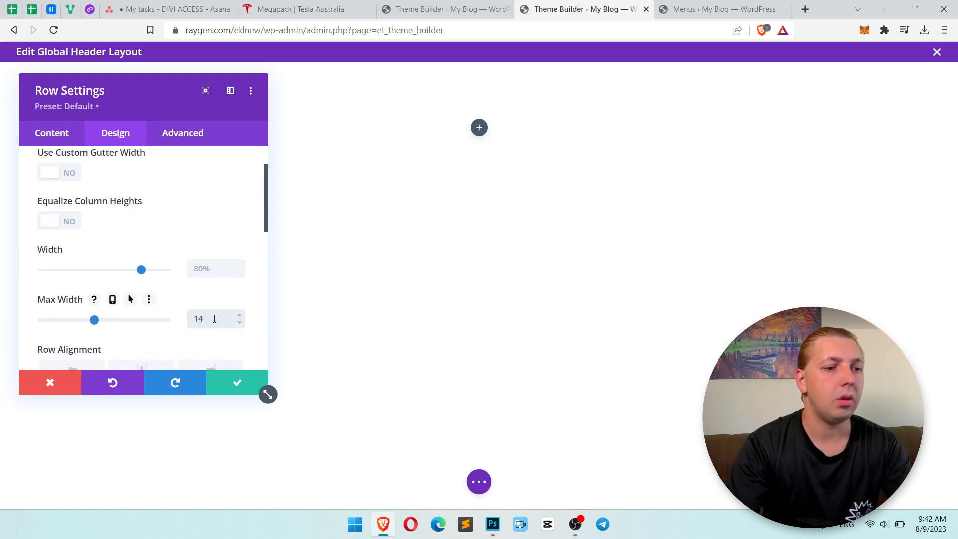
pyautogui.write('00')
pyautogui.click(212, 269)
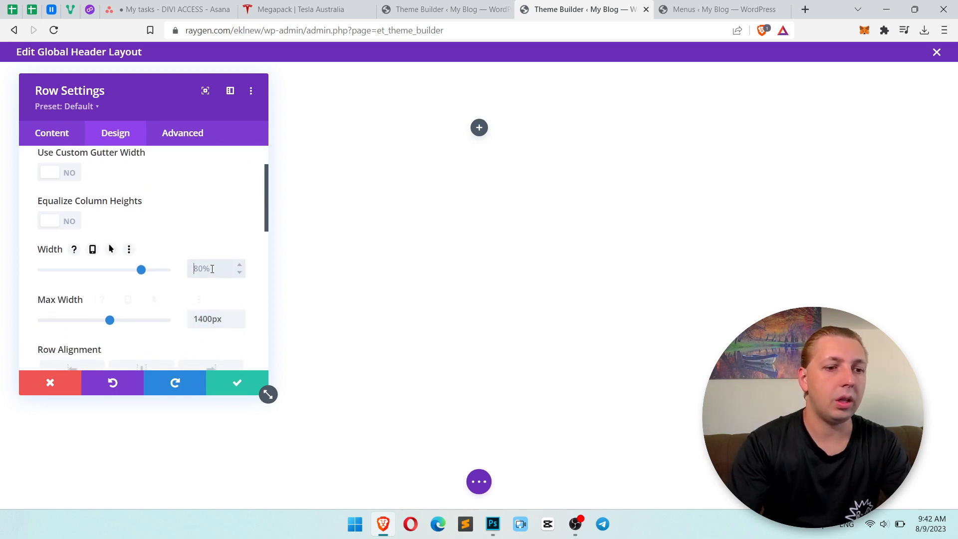
pyautogui.write('95%')
pyautogui.click(238, 383)
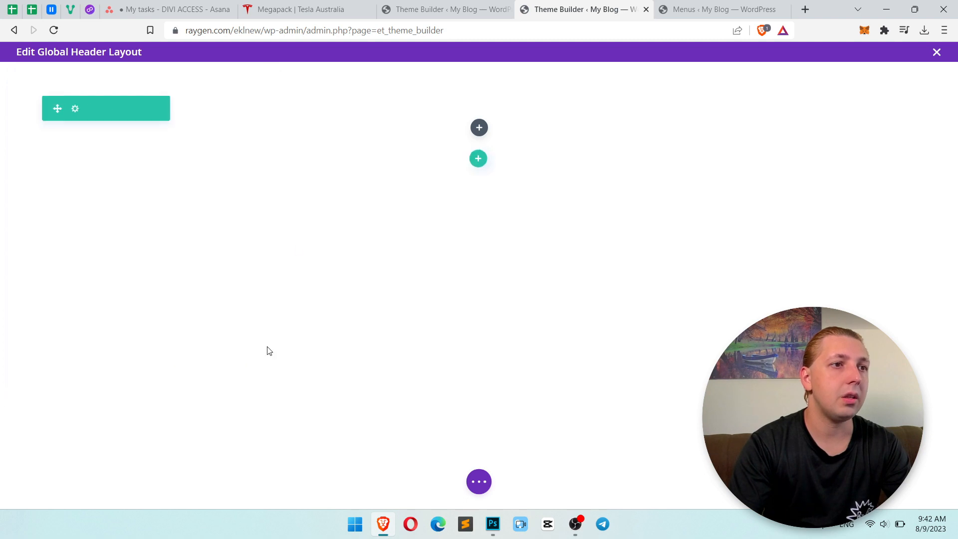
# Compare with the Photoshop design and insert a Menu module into the header row.
pyautogui.hotkey('alt', 'Tab')
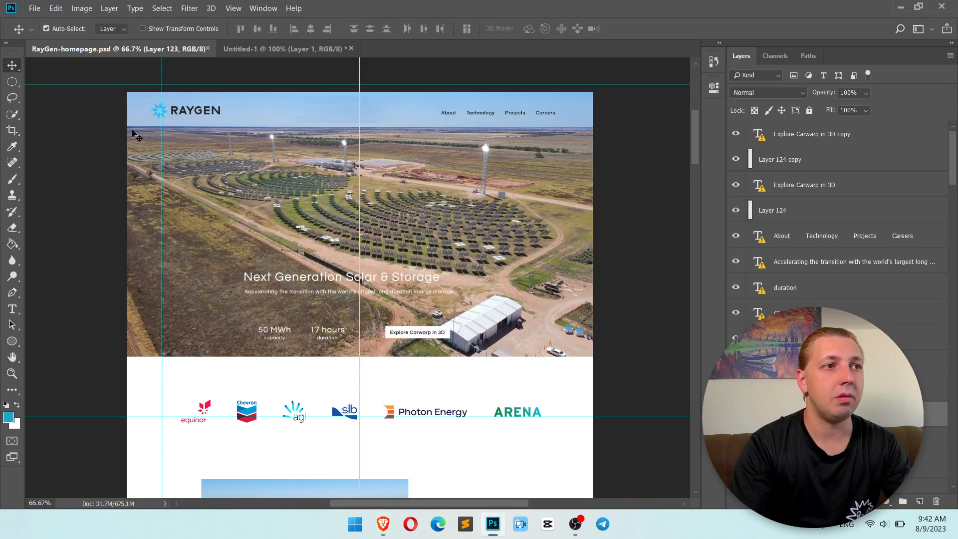
pyautogui.hotkey('alt', 'Tab')
pyautogui.click(479, 127)
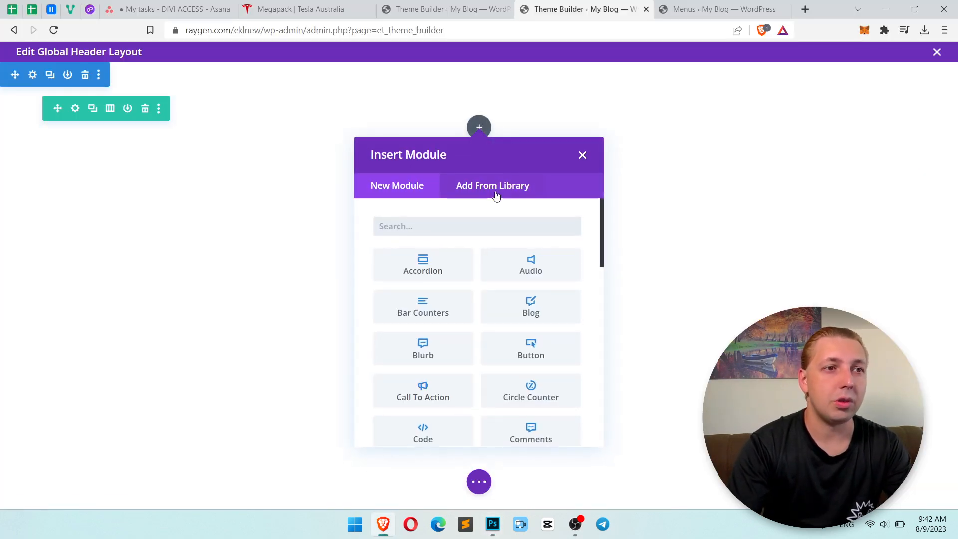
pyautogui.write('menu')
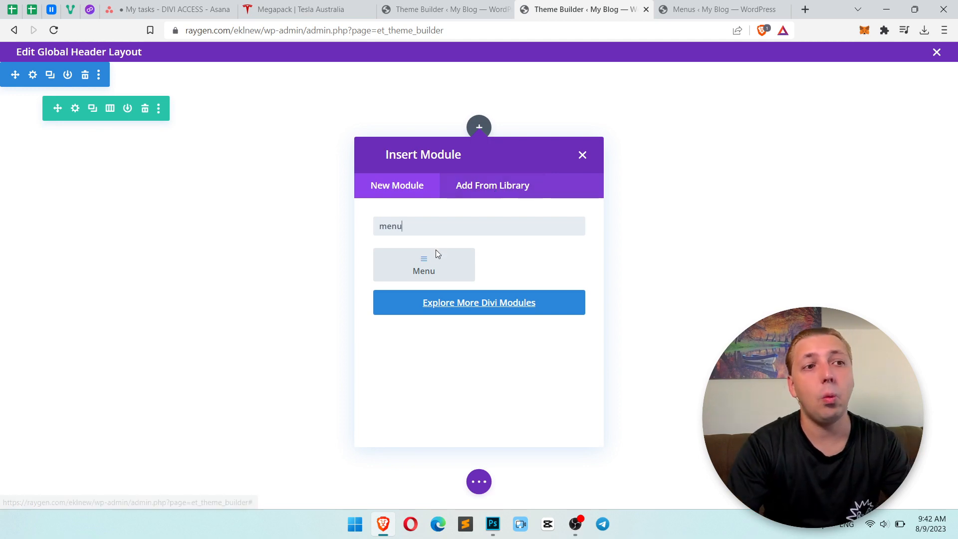
pyautogui.click(439, 272)
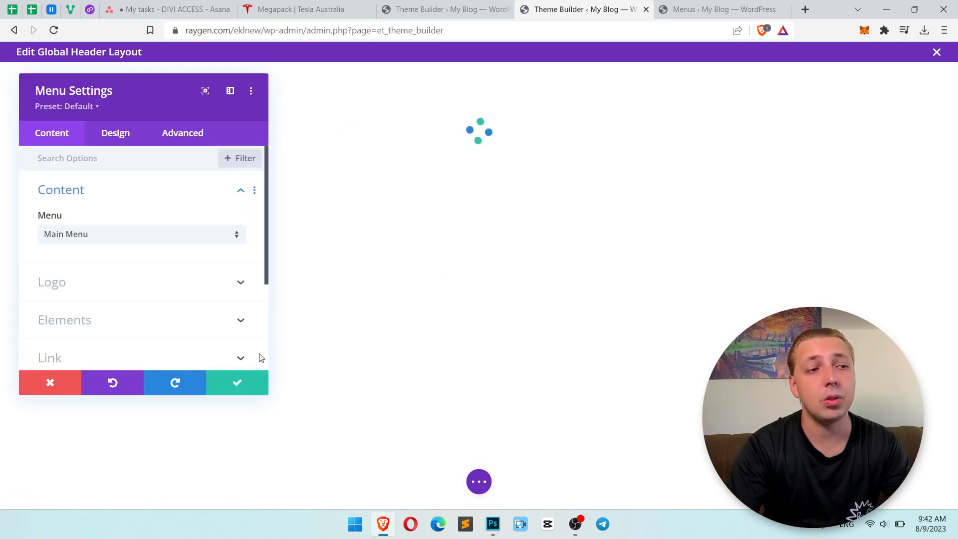
# Set the Menu module's logo to the logo.png image from the media library and save the module settings.
pyautogui.click(251, 392)
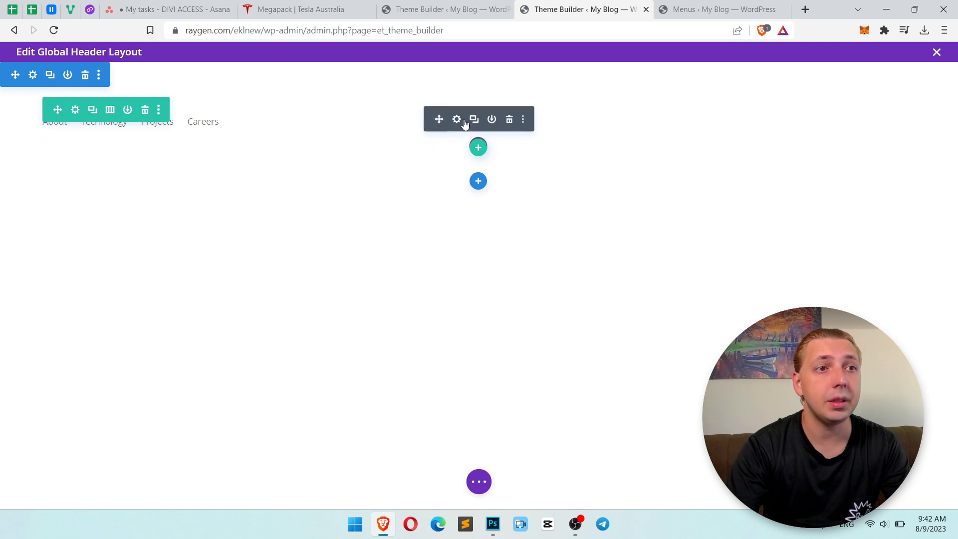
pyautogui.click(457, 119)
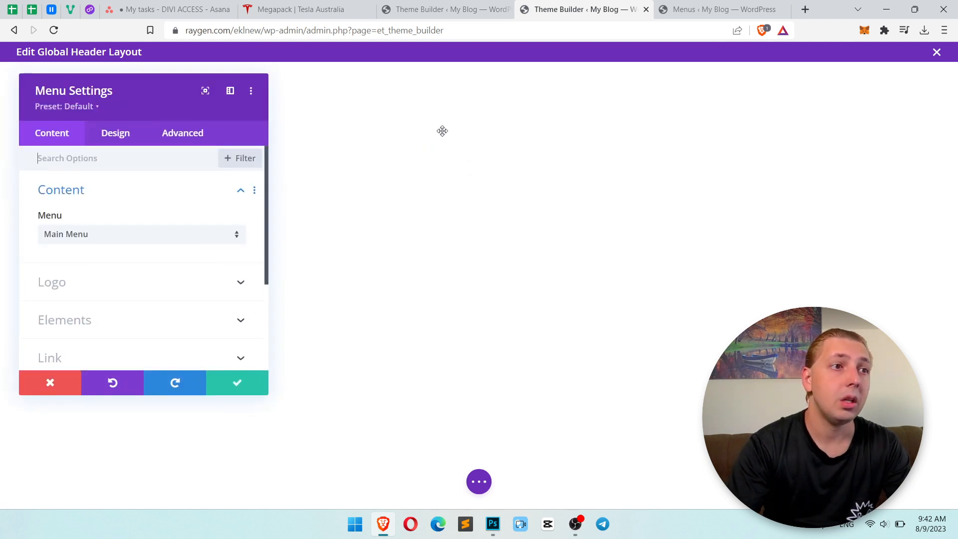
pyautogui.scroll(-1, 208, 217)
pyautogui.scroll(1, 207, 217)
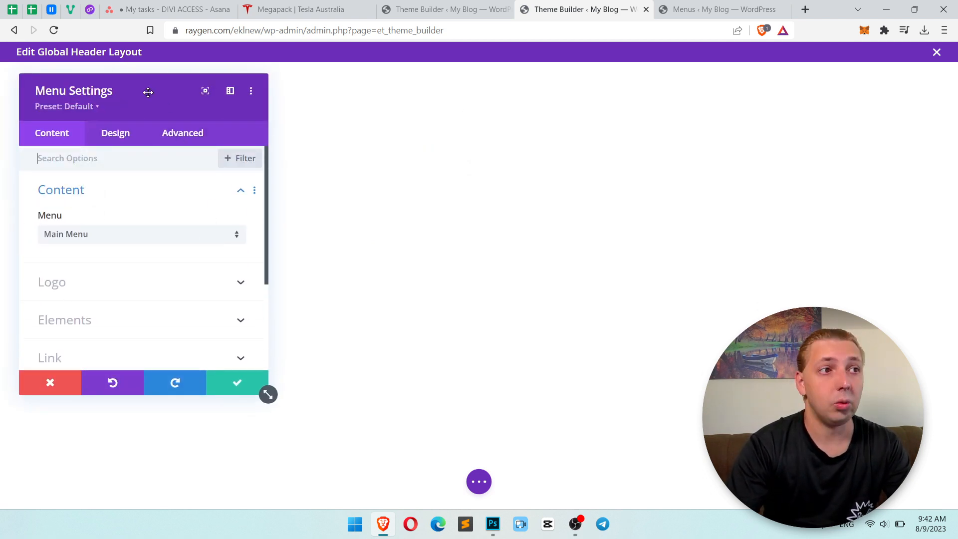
pyautogui.moveTo(148, 90); pyautogui.dragTo(519, 97)
pyautogui.click(474, 283)
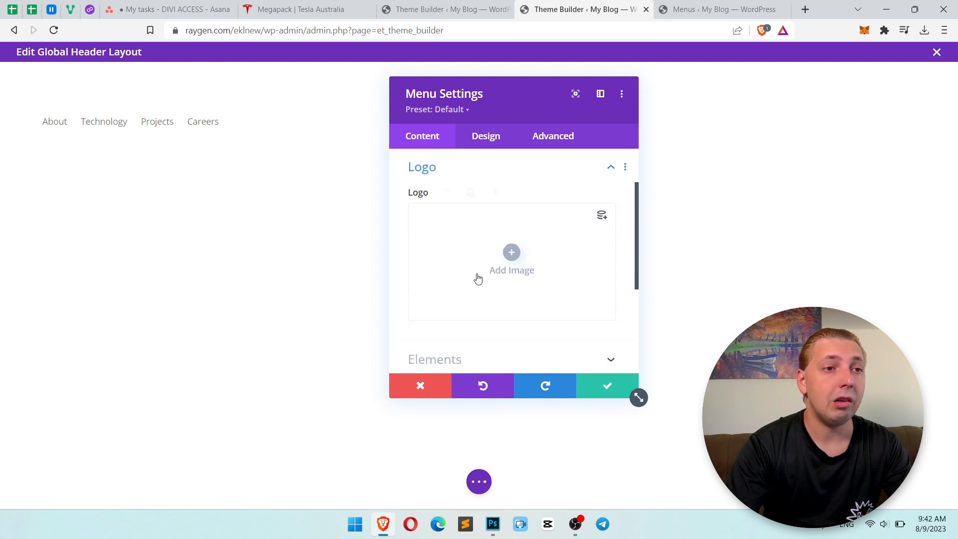
pyautogui.click(529, 254)
pyautogui.click(235, 206)
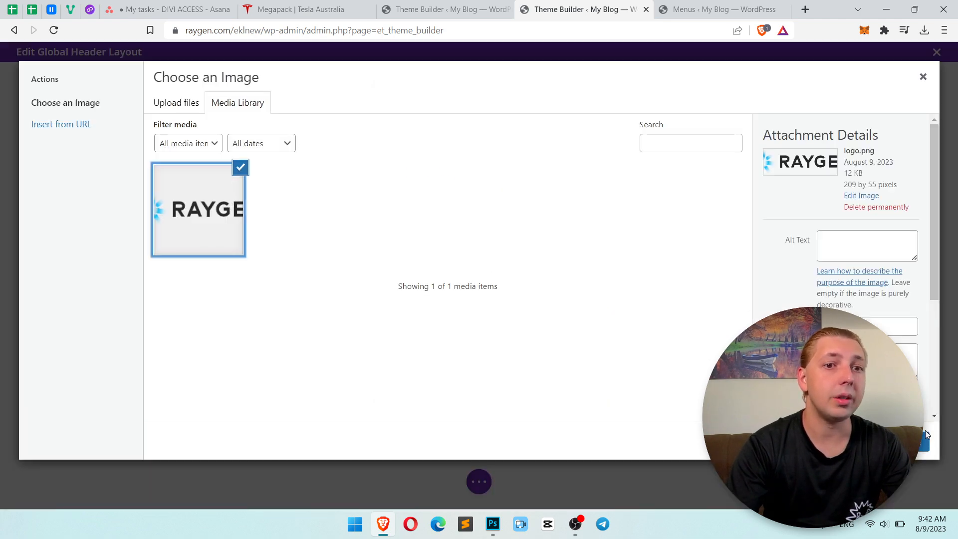
pyautogui.click(925, 442)
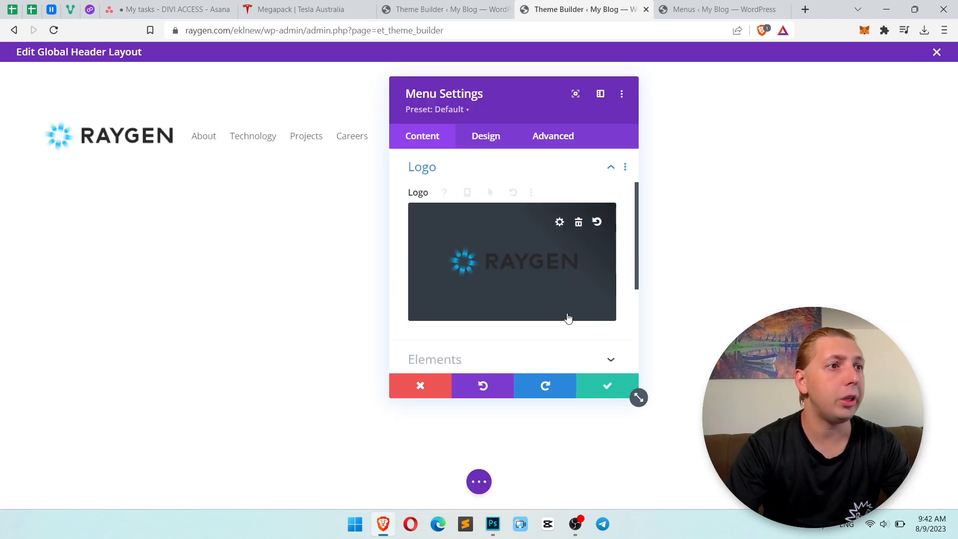
pyautogui.click(609, 387)
# Check the header against the Photoshop design, set the header section's top and bottom padding to 0, and save.
pyautogui.hotkey('alt', 'Tab')
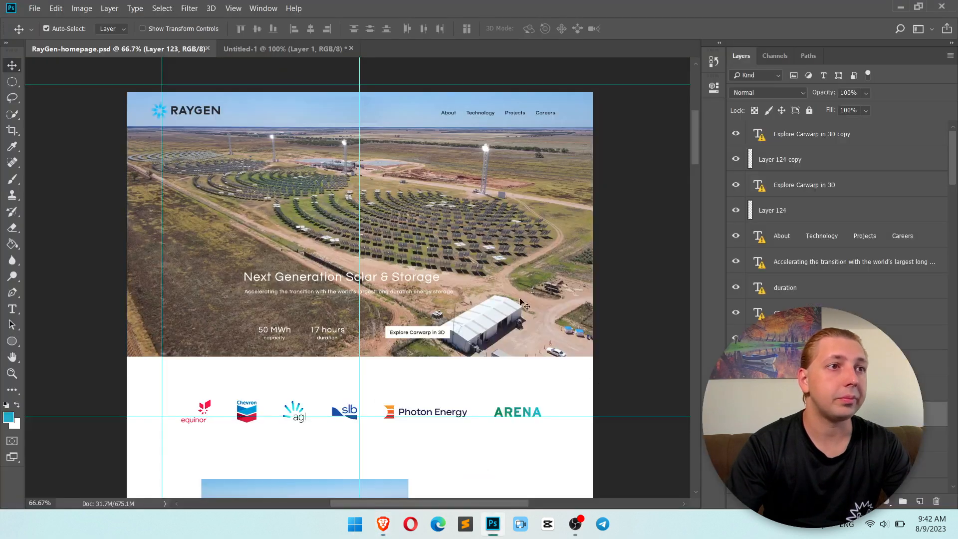
pyautogui.hotkey('alt', 'Tab')
pyautogui.hotkey('alt', 'Tab')
pyautogui.hotkey('alt', 'Tab')
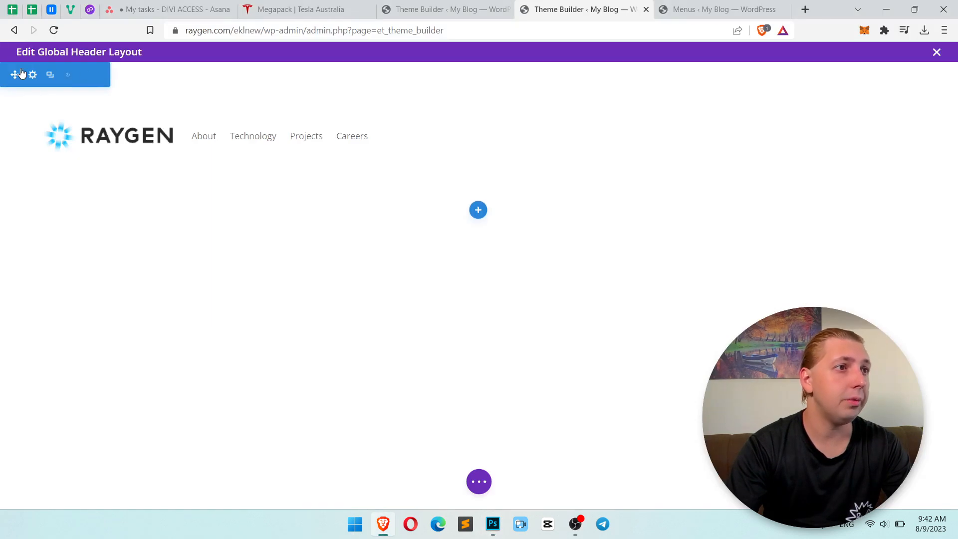
pyautogui.click(31, 76)
pyautogui.click(484, 138)
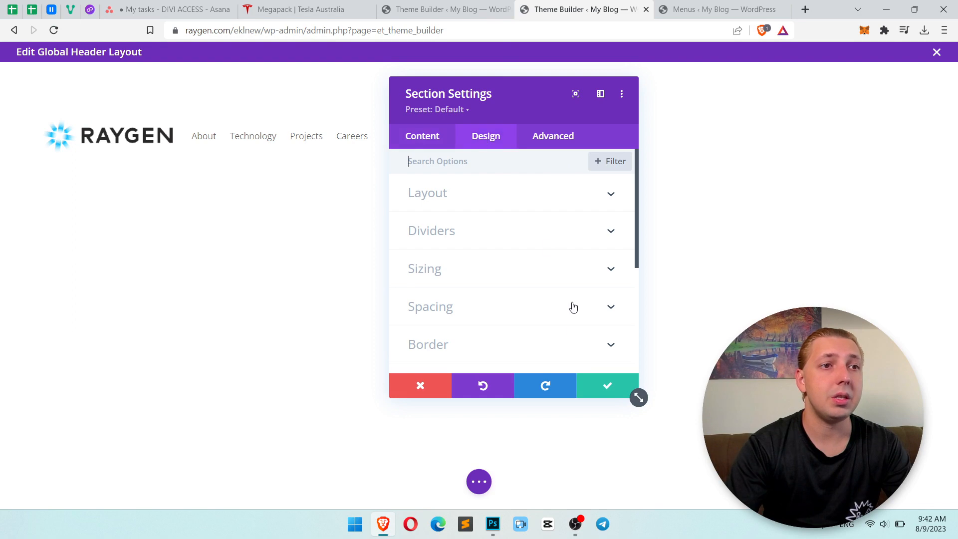
pyautogui.hotkey('alt', 'Tab')
pyautogui.hotkey('alt', 'Tab')
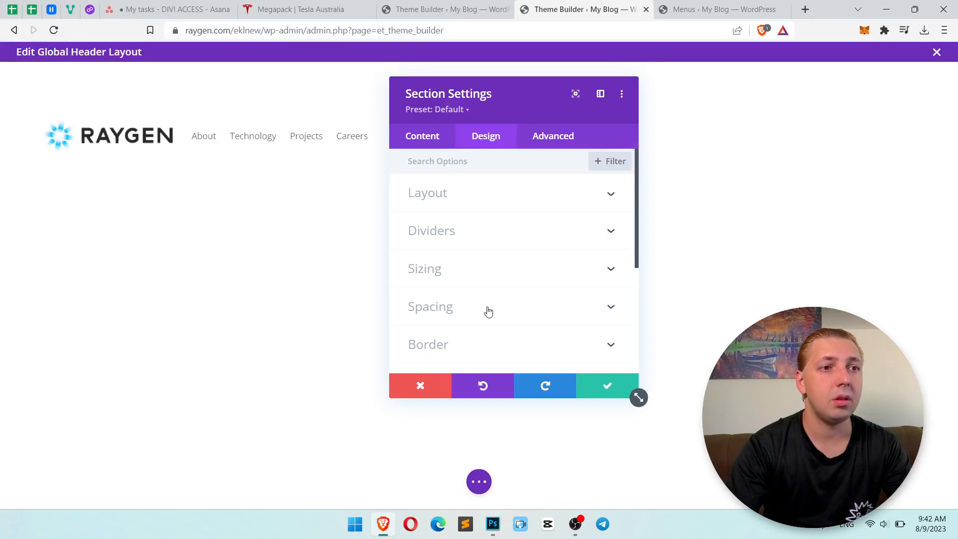
pyautogui.click(488, 311)
pyautogui.write('0')
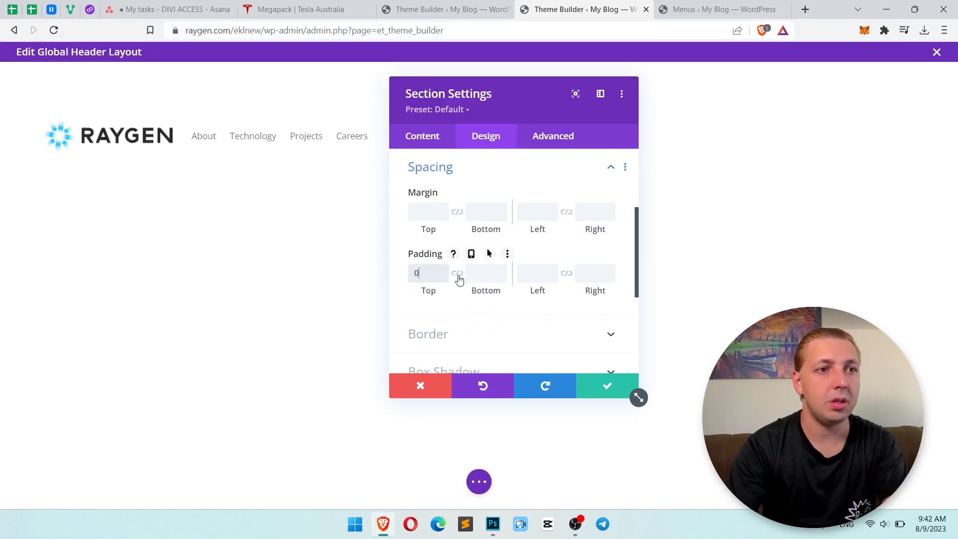
pyautogui.click(457, 274)
pyautogui.click(605, 392)
# Compare the header with the Photoshop design and check which font its navigation text uses.
pyautogui.hotkey('alt', 'Tab')
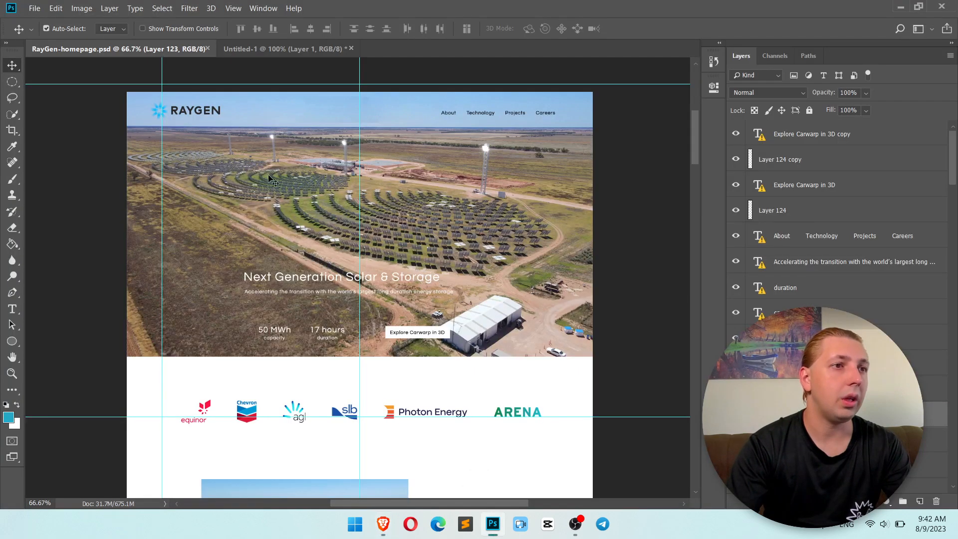
pyautogui.hotkey('alt', 'Tab')
pyautogui.moveTo(224, 101)
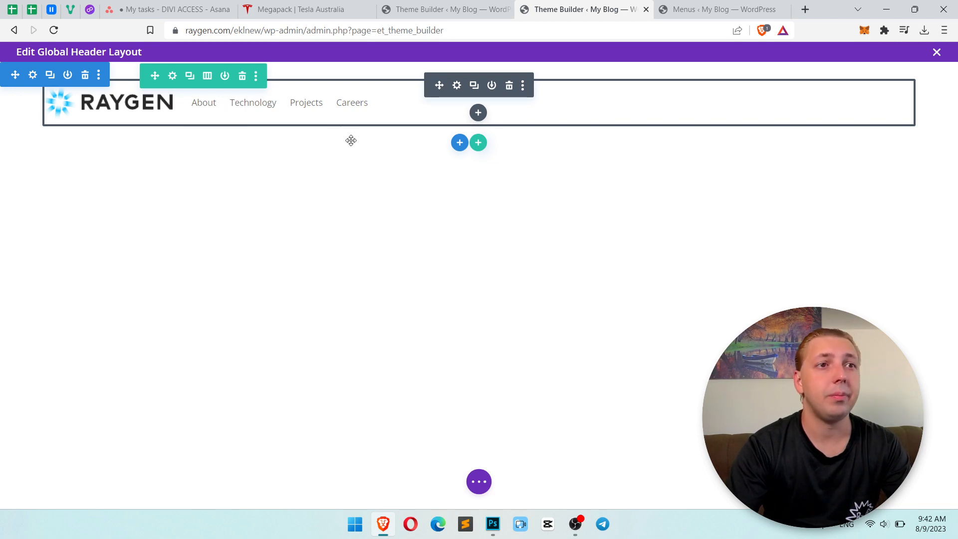
pyautogui.hotkey('alt', 'Tab')
pyautogui.hotkey('alt', 'Tab')
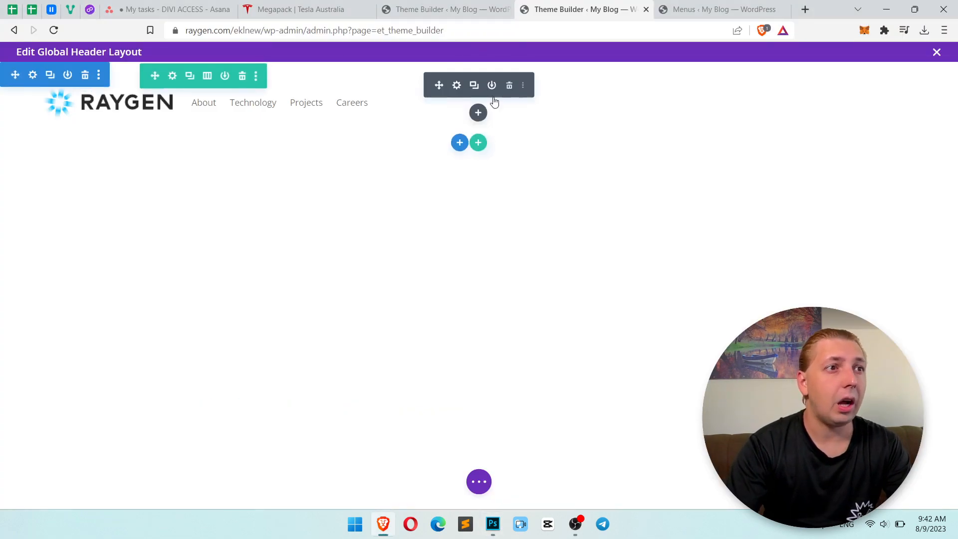
pyautogui.hotkey('alt', 'Tab')
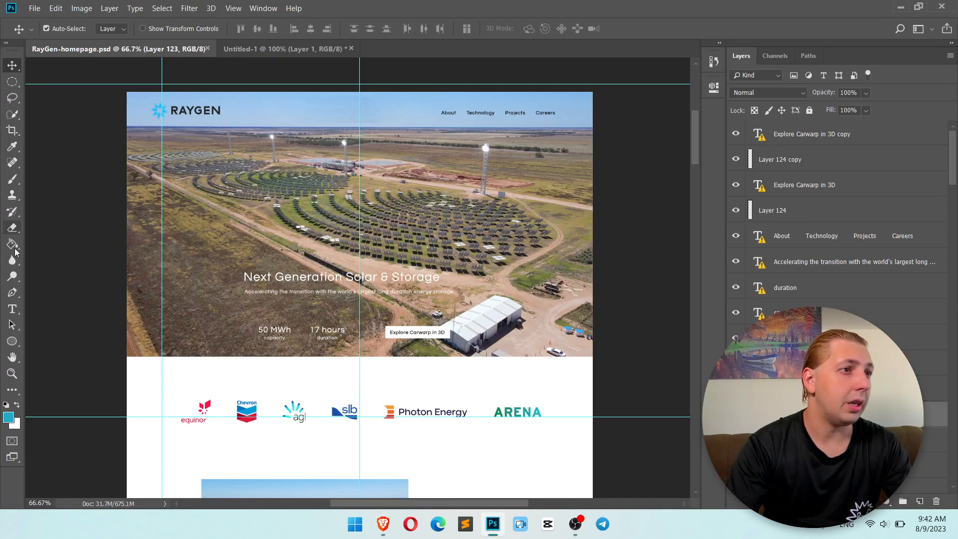
pyautogui.click(12, 309)
pyautogui.click(447, 111)
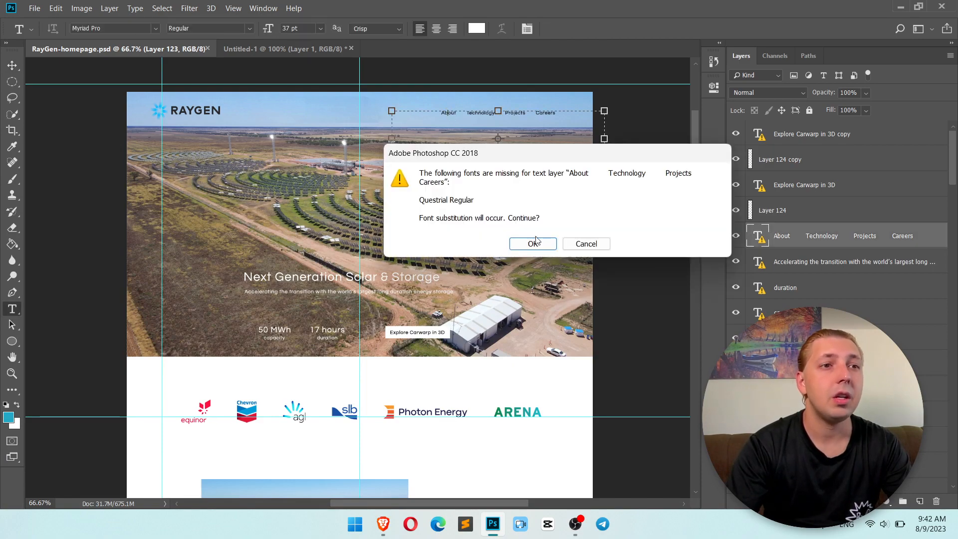
pyautogui.hotkey('alt', 'Tab')
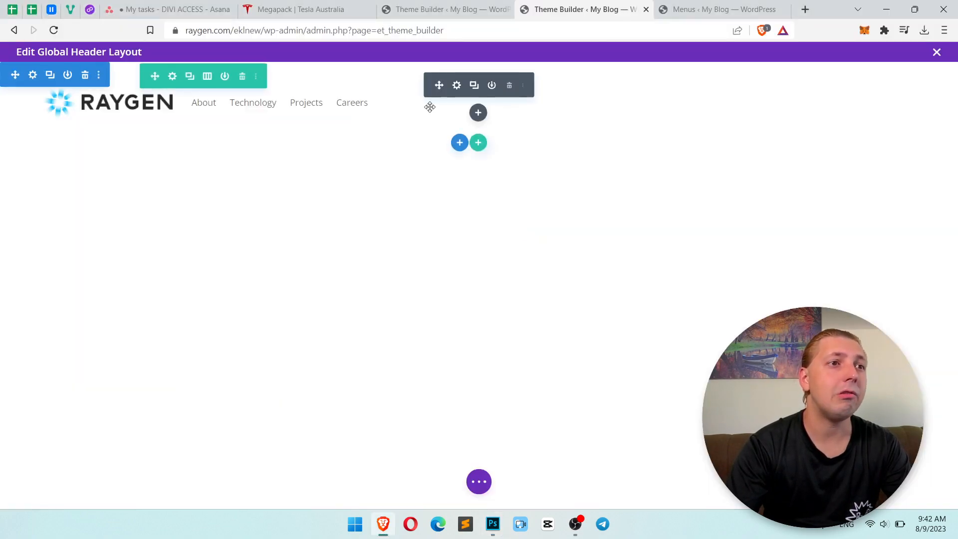
# Set the Menu module's menu font to Questrial.
pyautogui.click(456, 86)
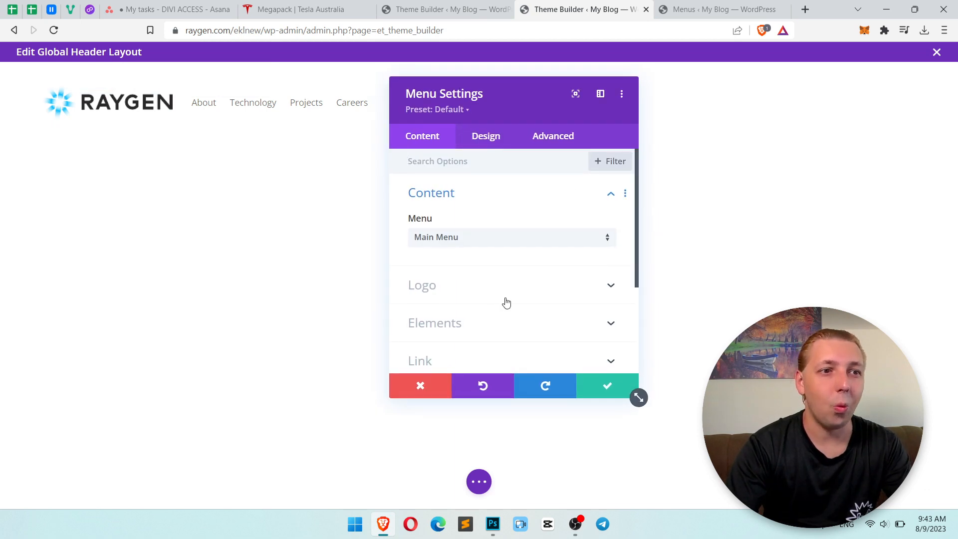
pyautogui.scroll(-1, 507, 302)
pyautogui.click(483, 144)
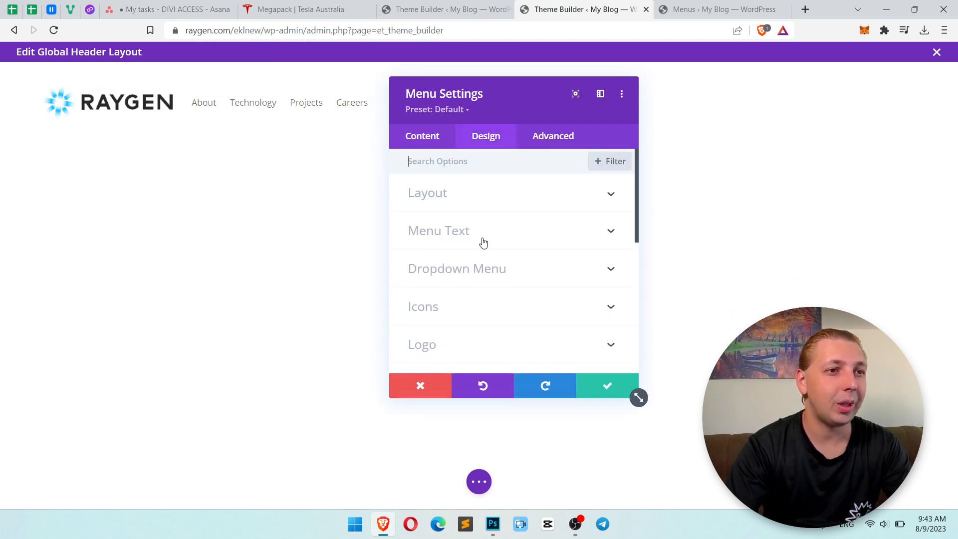
pyautogui.click(489, 234)
pyautogui.scroll(-1, 529, 215)
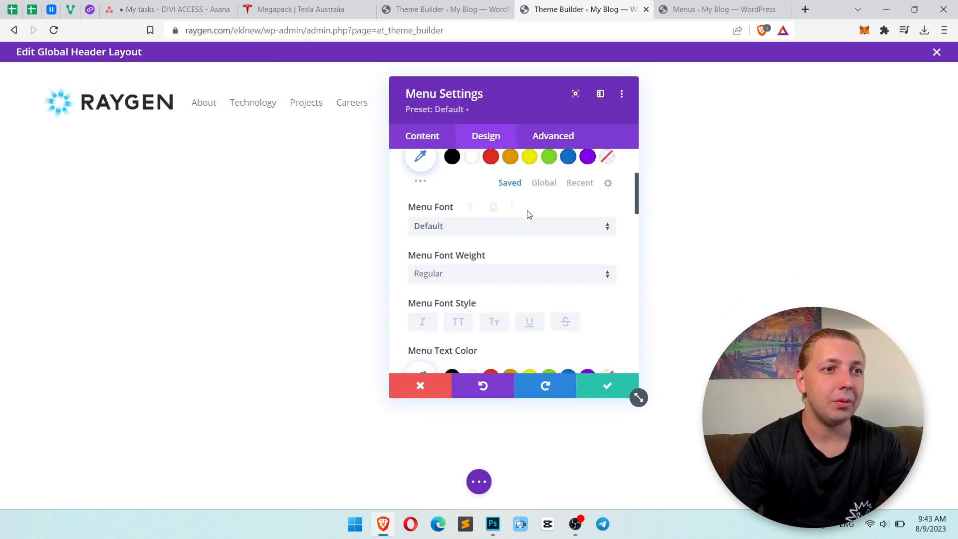
pyautogui.click(507, 231)
pyautogui.click(501, 115)
pyautogui.write('que')
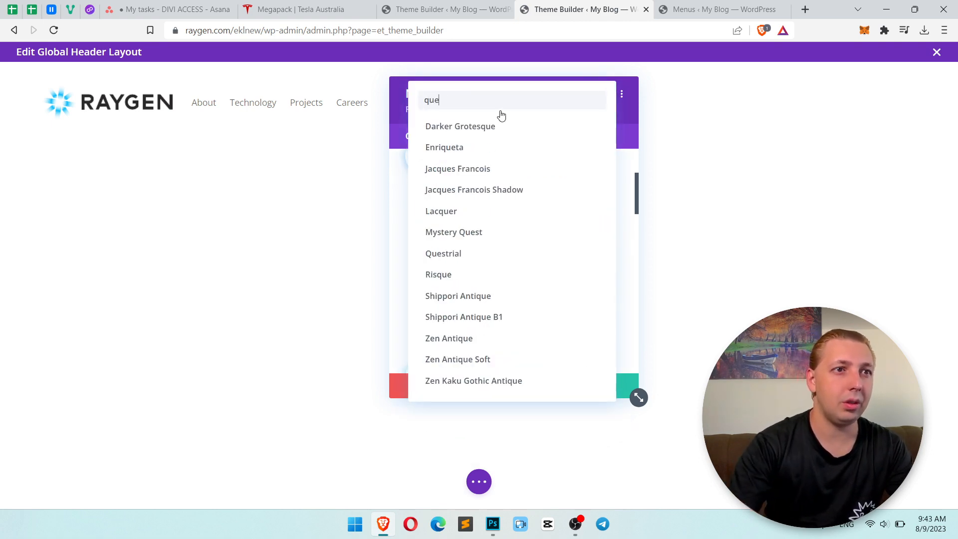
pyautogui.write('s')
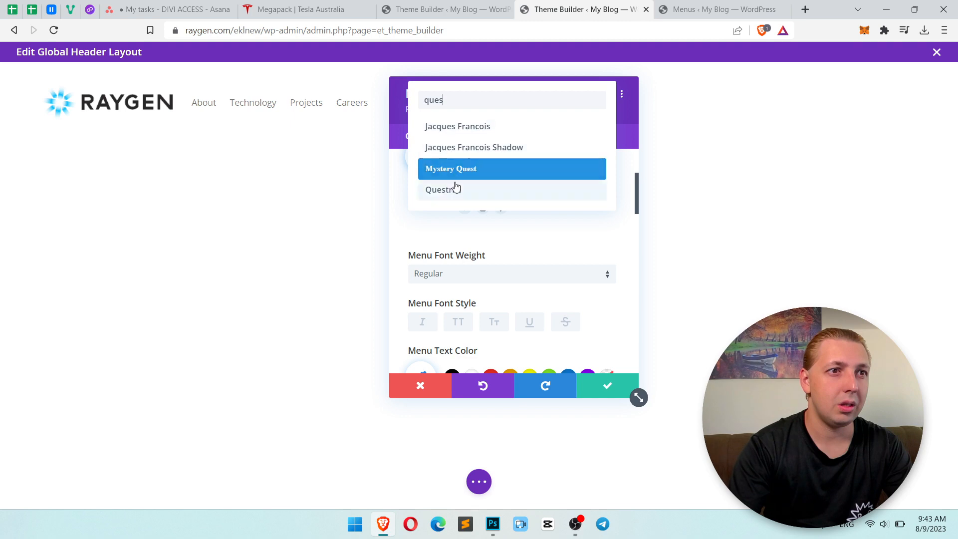
pyautogui.click(515, 193)
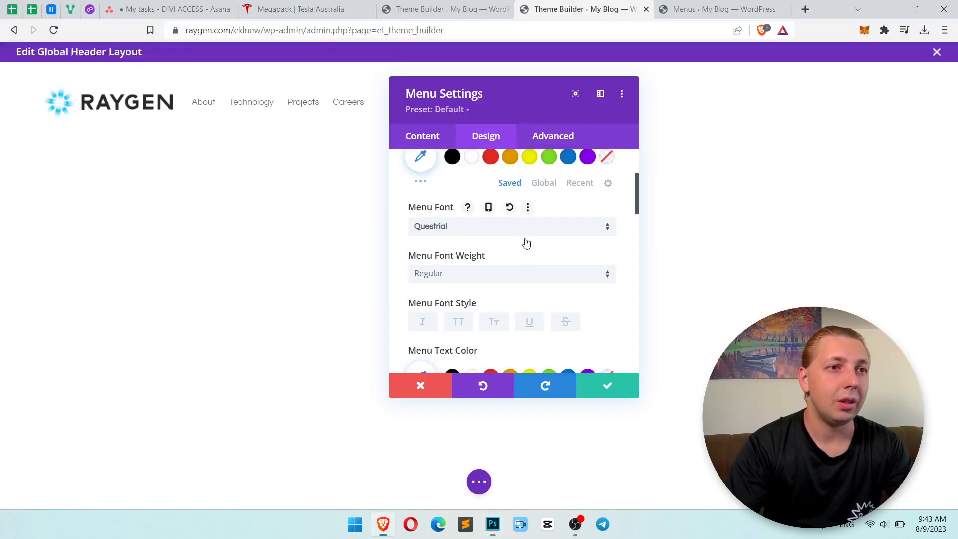
# Set the menu text color to #000000 and the menu font weight to Bold.
pyautogui.scroll(-1, 507, 278)
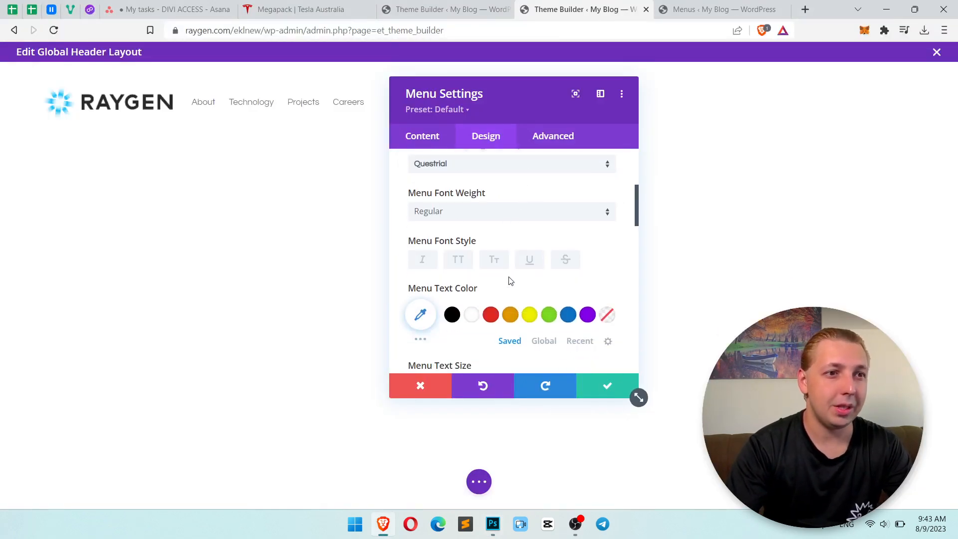
pyautogui.click(452, 314)
pyautogui.hotkey('alt', 'Tab')
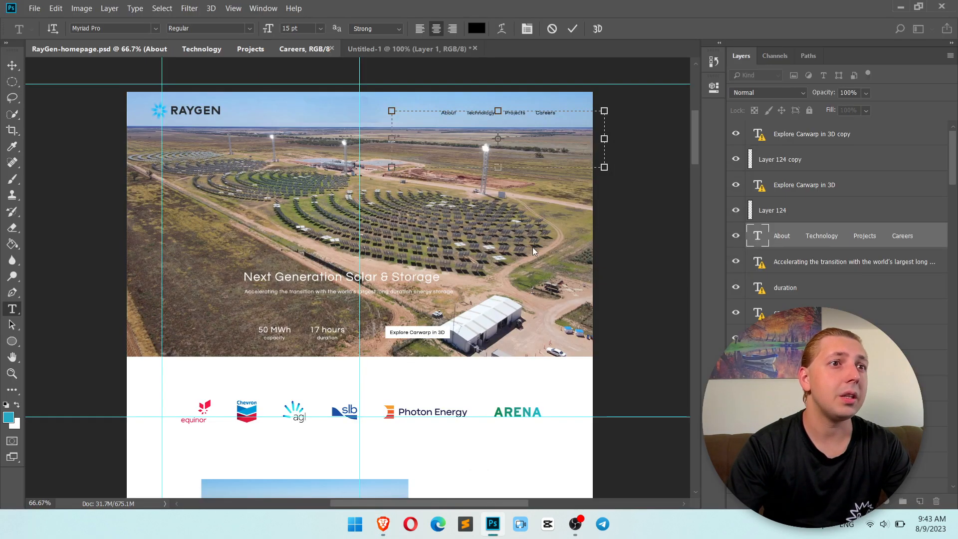
pyautogui.hotkey('alt', 'Tab')
pyautogui.moveTo(513, 99); pyautogui.dragTo(661, 103)
pyautogui.click(642, 218)
pyautogui.click(643, 248)
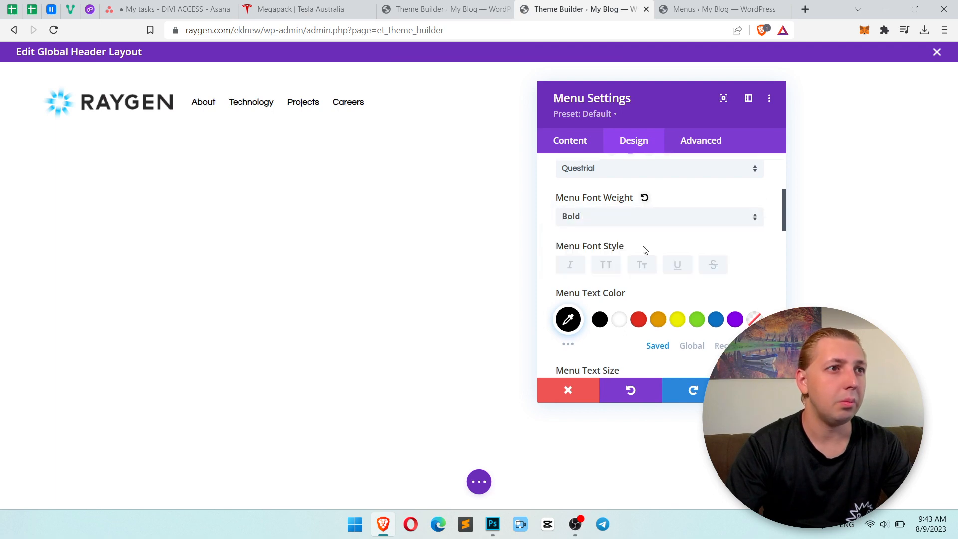
# Switch to Photoshop and revert RayGen-homepage.psd in its history to before the navigation text's font substitution.
pyautogui.hotkey('alt', 'Tab')
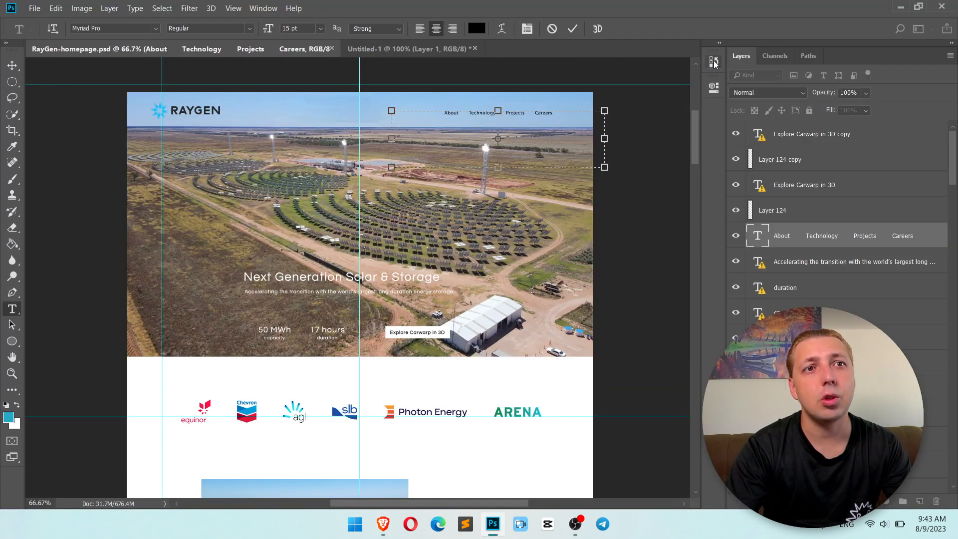
pyautogui.click(714, 63)
pyautogui.click(660, 84)
pyautogui.click(628, 214)
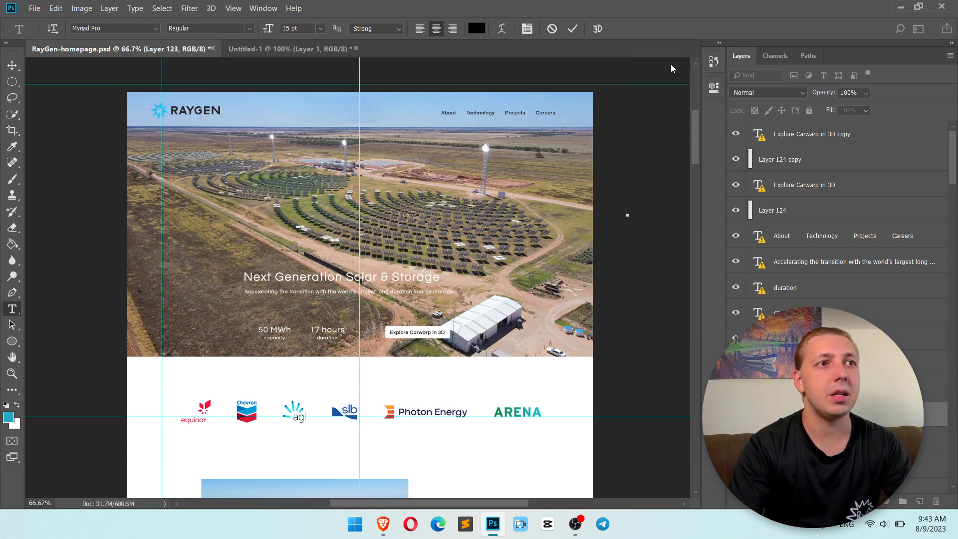
# View the Photoshop header at 100% zoom and compare its navigation text with the Divi menu.
pyautogui.hotkey('ctrl', '+')
pyautogui.scroll(3, 633, 165)
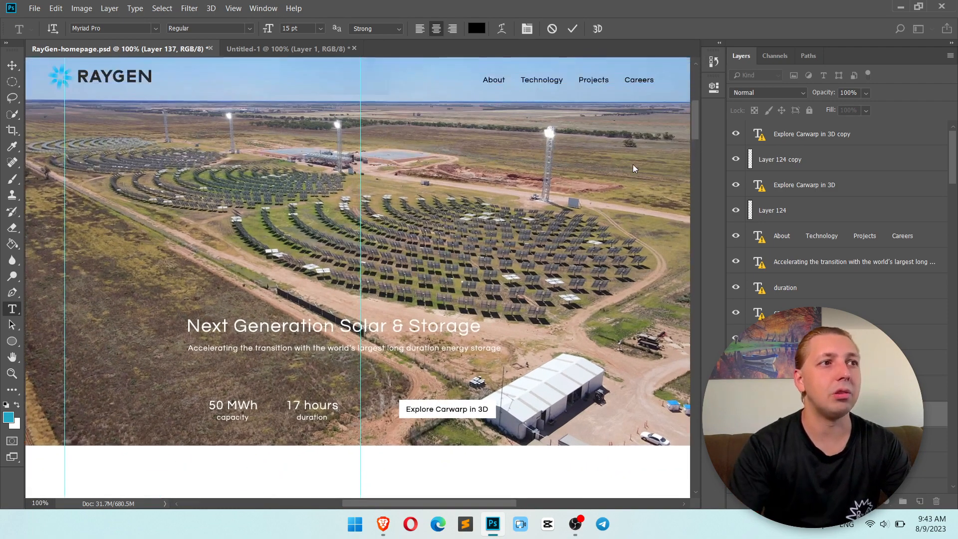
pyautogui.hotkey('alt', 'Tab')
pyautogui.hotkey('alt', 'Tab')
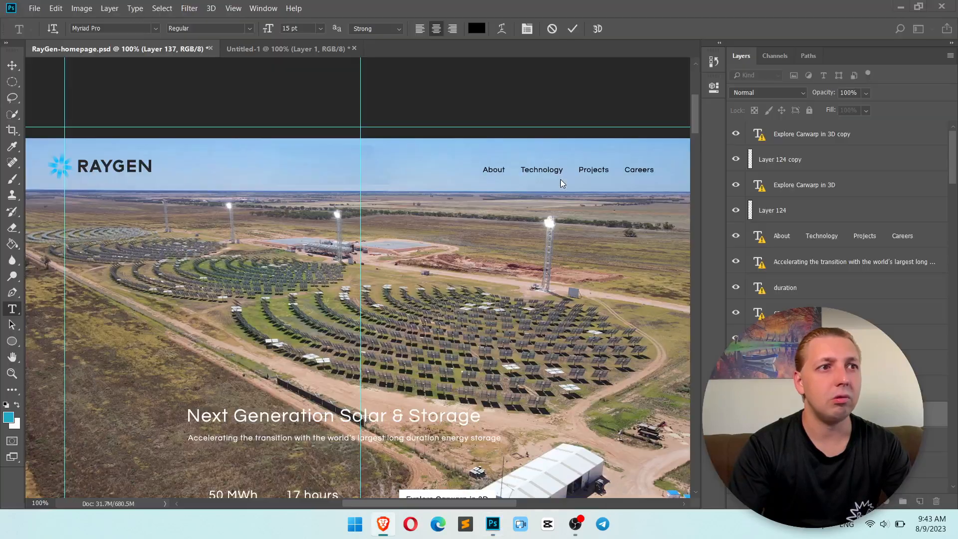
pyautogui.hotkey('alt', 'Tab')
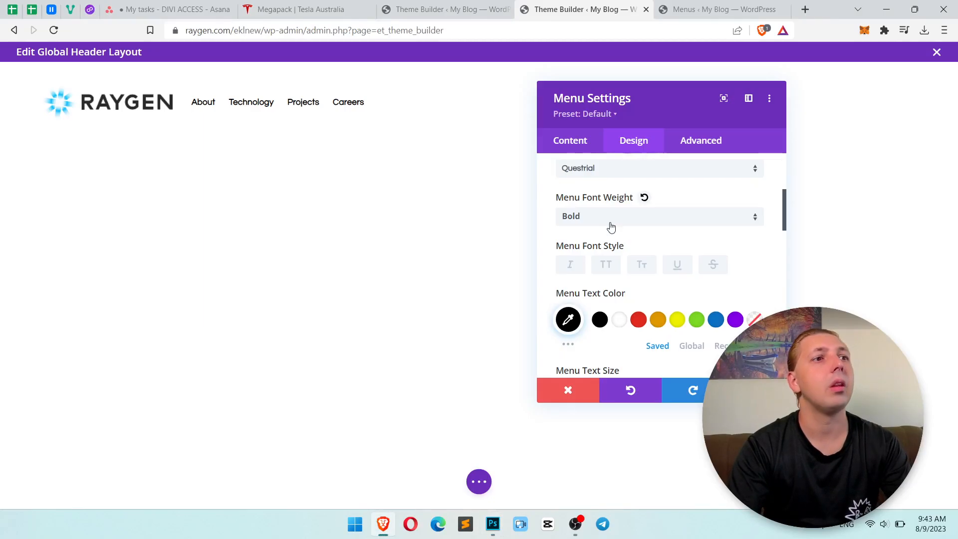
pyautogui.hotkey('alt', 'Tab')
# Recheck the navigation text against the Photoshop design and set the menu text size to 15px.
pyautogui.hotkey('alt', 'Tab')
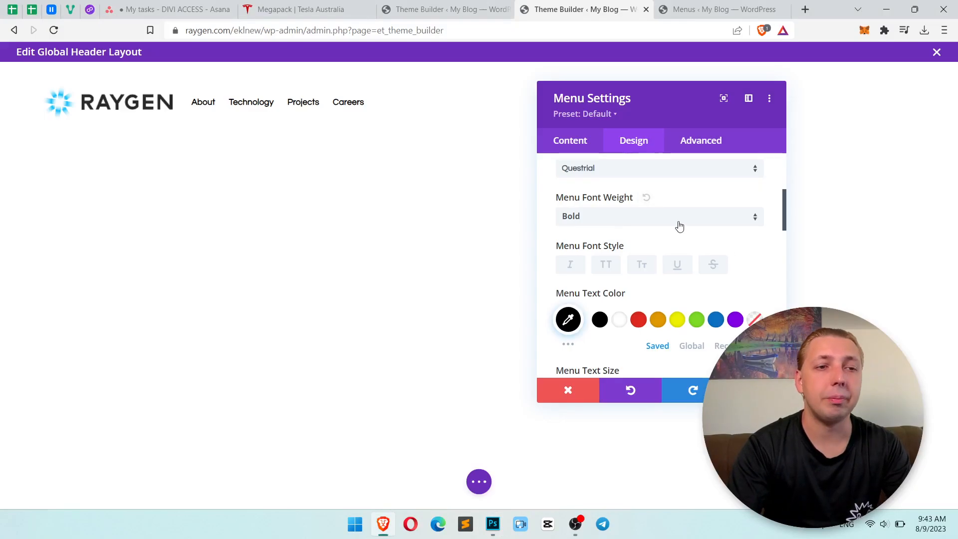
pyautogui.hotkey('alt', 'Tab')
pyautogui.hotkey('alt', 'Tab')
pyautogui.hotkey('alt', 'Tab')
pyautogui.hotkey('alt', 'Tab')
pyautogui.scroll(-1, 678, 232)
pyautogui.scroll(-2, 687, 237)
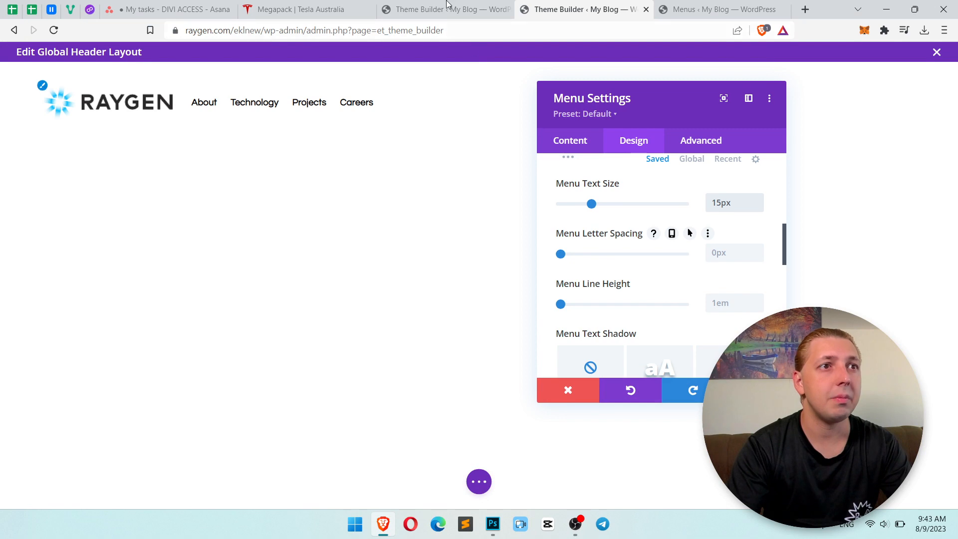
# Inspect the Charging link in Tesla's header and examine its computed font properties.
pyautogui.click(336, 5)
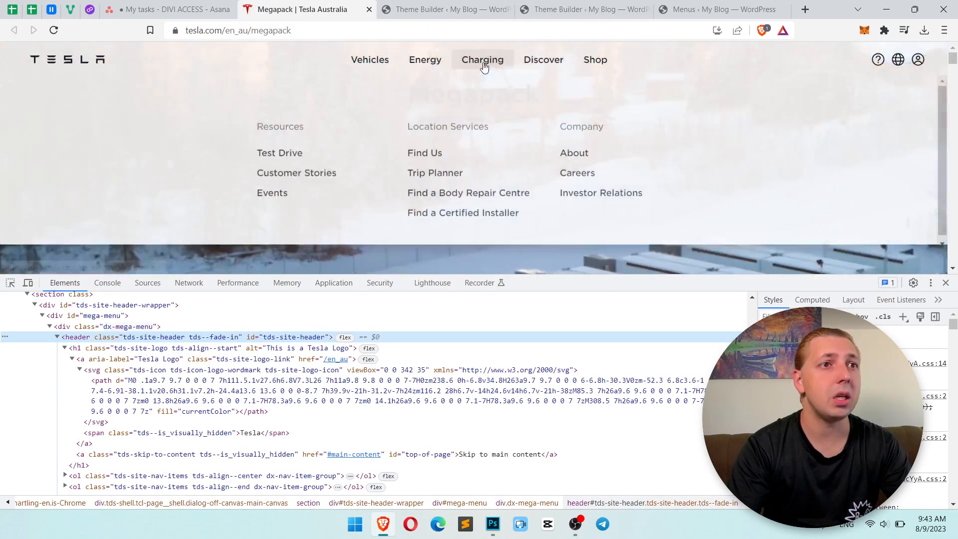
pyautogui.rightClick(483, 64)
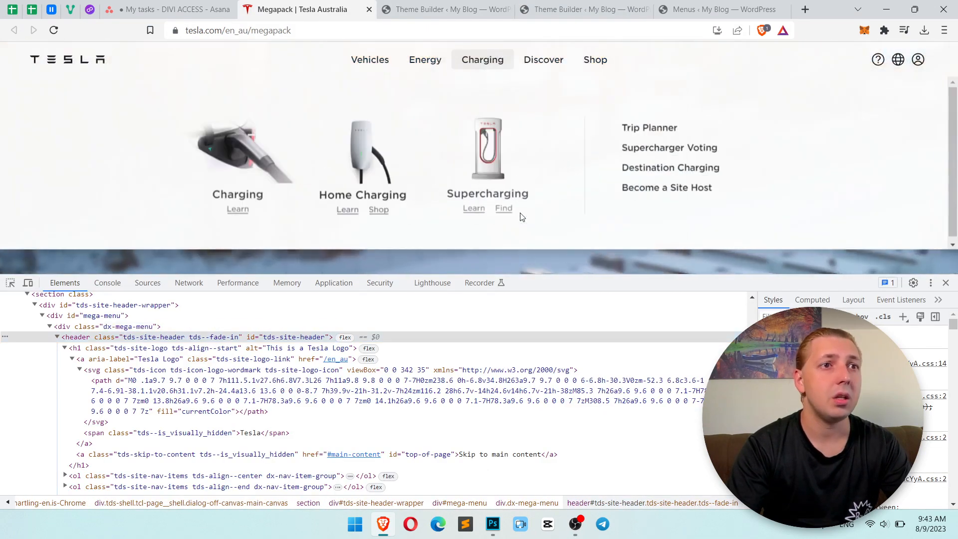
pyautogui.click(533, 243)
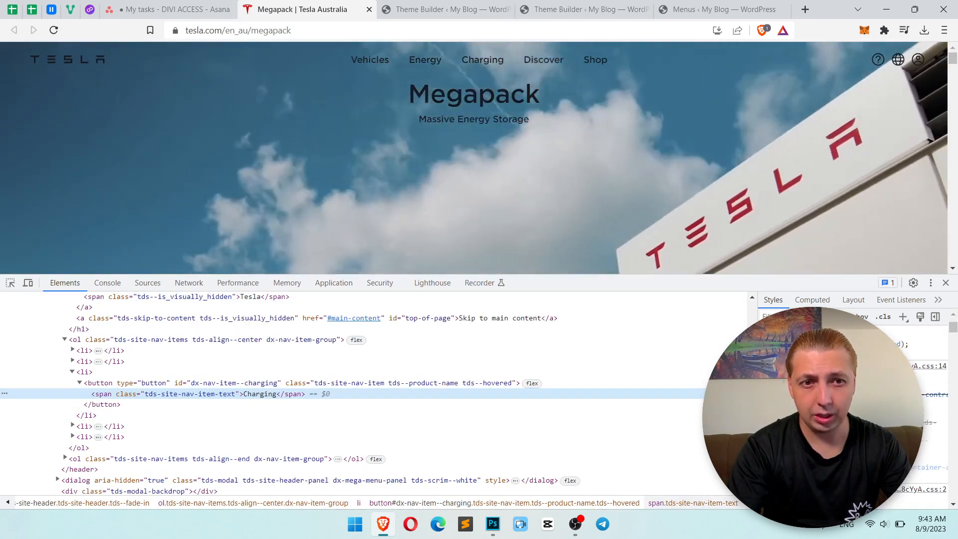
pyautogui.click(809, 300)
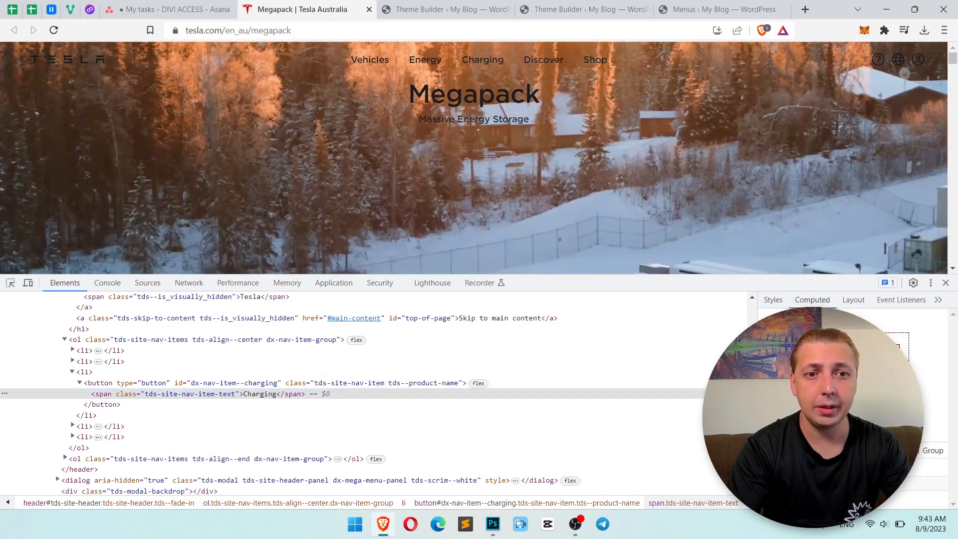
pyautogui.scroll(-3, 935, 424)
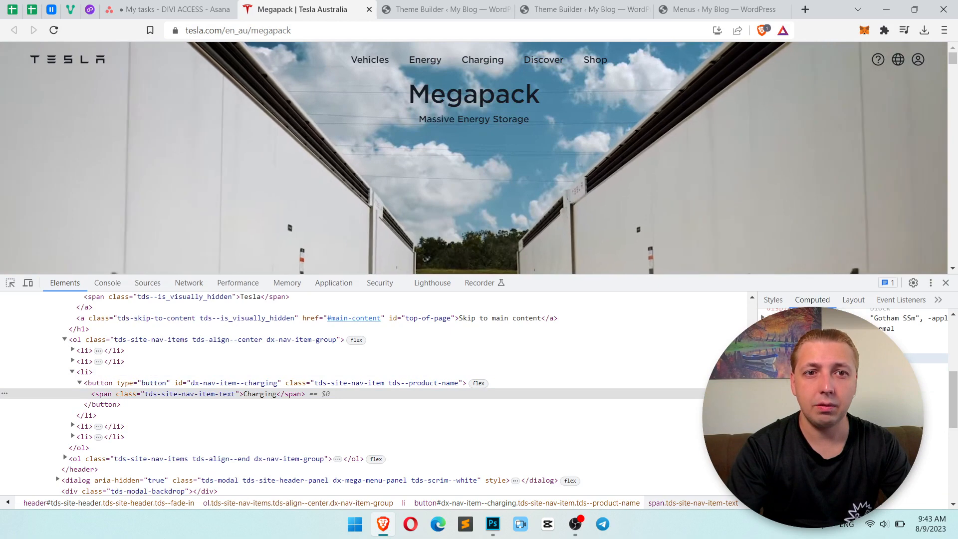
pyautogui.scroll(1, 853, 407)
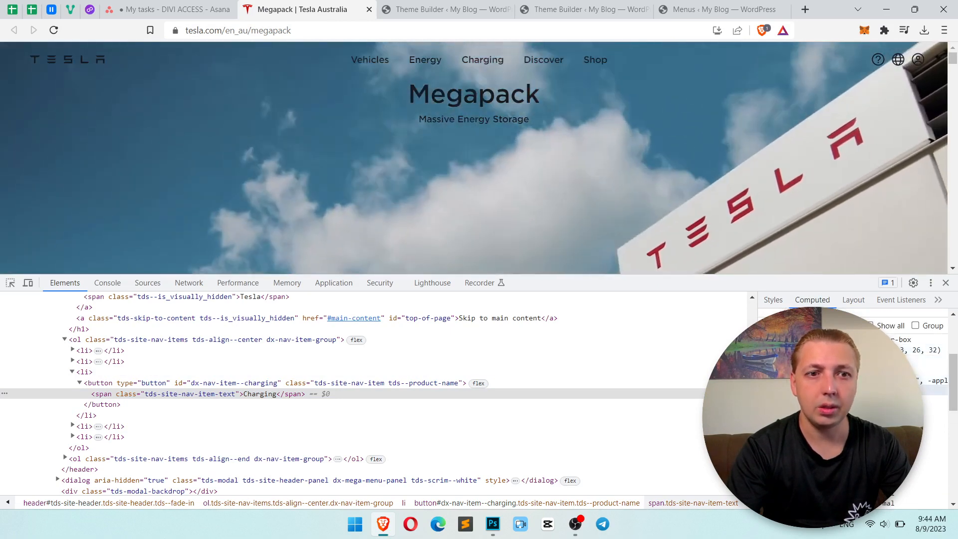
pyautogui.scroll(-3, 853, 407)
pyautogui.scroll(-3, 853, 407)
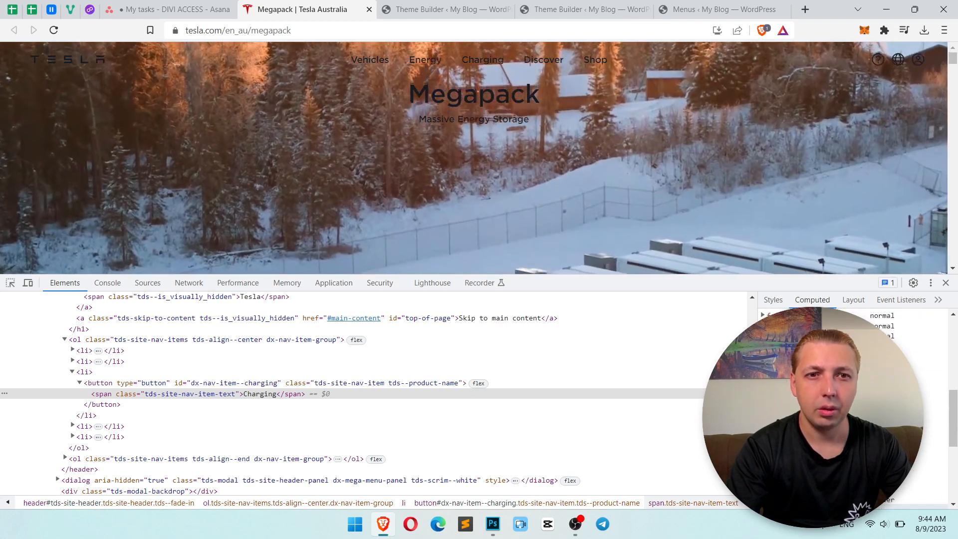
pyautogui.scroll(2, 853, 407)
# Return to the Divi header, try a smaller menu text size and restore it to 15px.
pyautogui.click(611, 10)
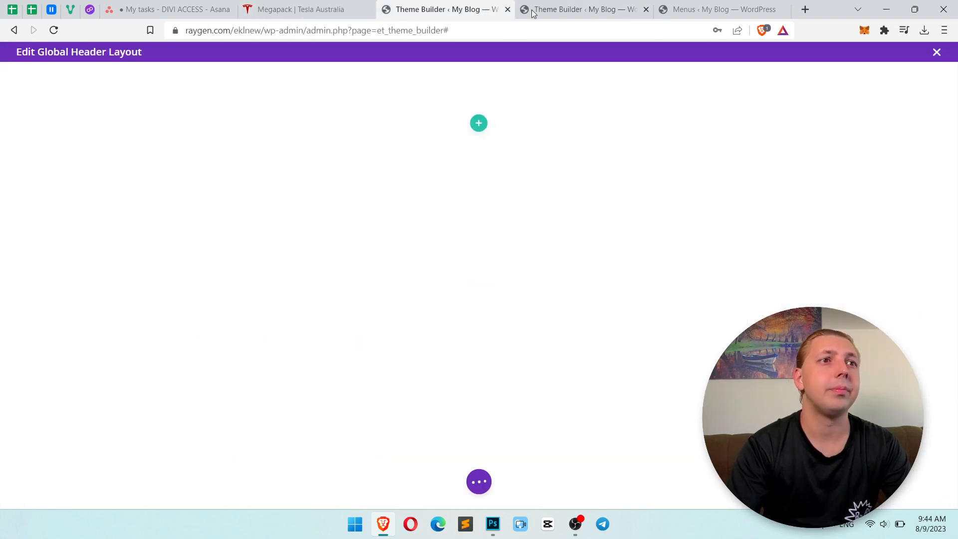
pyautogui.click(729, 209)
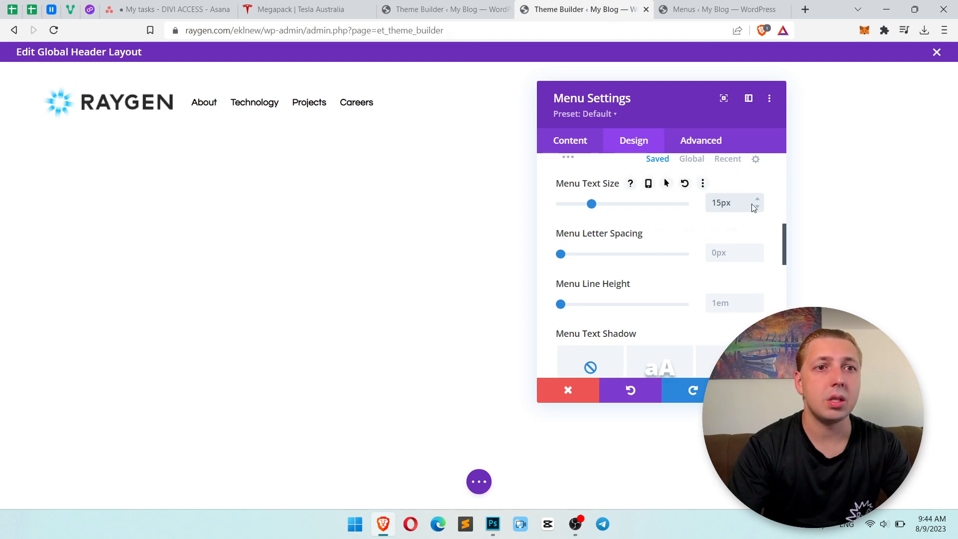
pyautogui.click(754, 208)
pyautogui.click(756, 200)
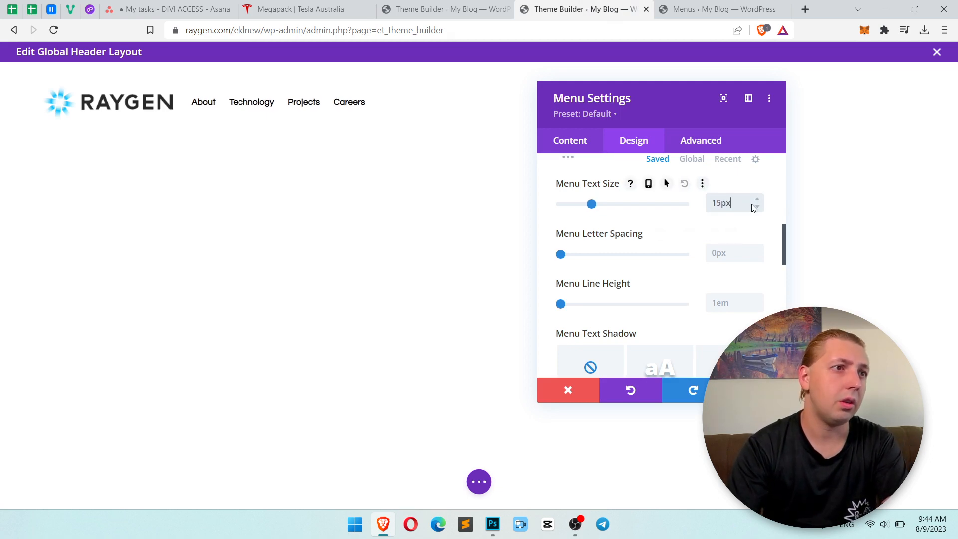
pyautogui.hotkey('alt', 'Tab')
pyautogui.hotkey('alt', 'Tab')
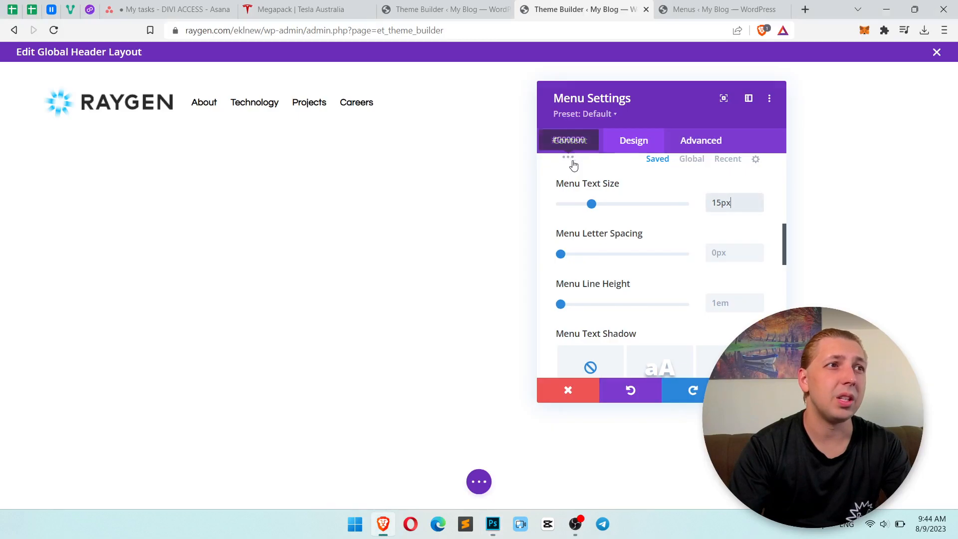
# Check the available menu font weights, keep Bold and save the menu module's settings.
pyautogui.scroll(5, 699, 249)
pyautogui.scroll(1, 691, 264)
pyautogui.scroll(-1, 692, 275)
pyautogui.click(693, 278)
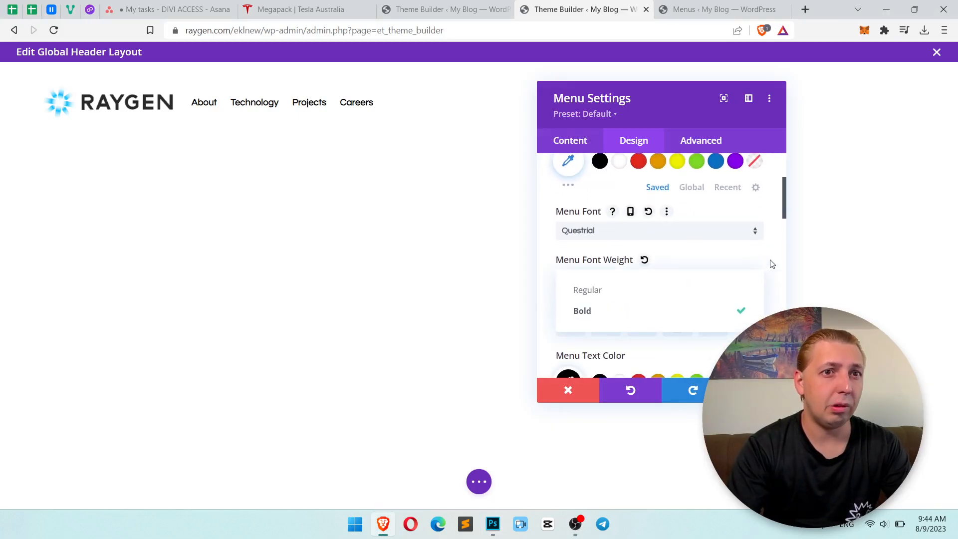
pyautogui.click(762, 281)
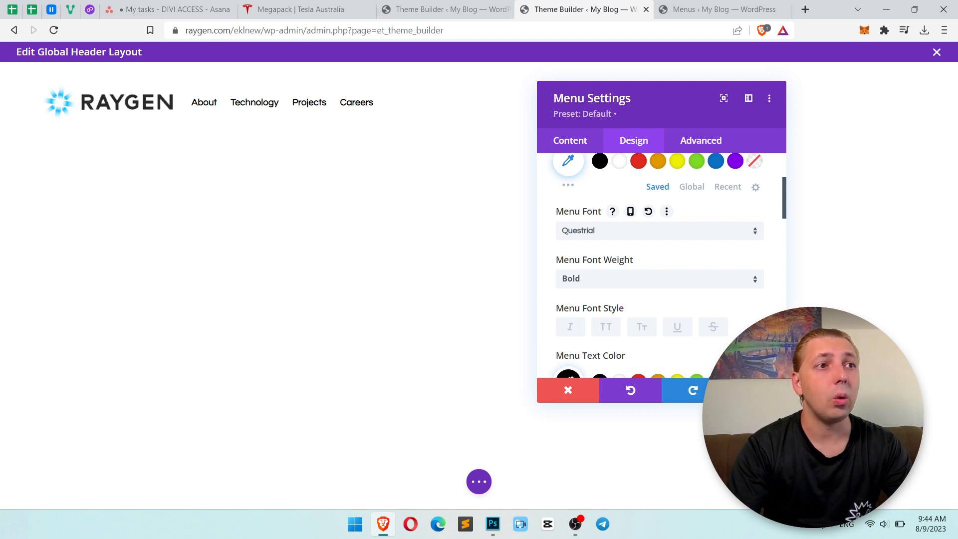
pyautogui.click(755, 391)
# Look through the menu module's custom CSS fields for the menu links and close its settings.
pyautogui.moveTo(491, 111)
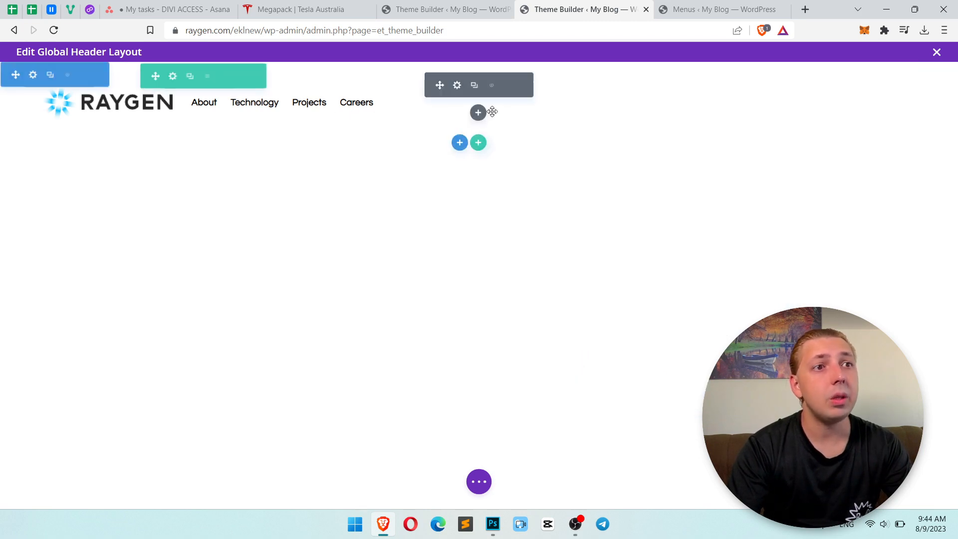
pyautogui.click(456, 85)
pyautogui.click(642, 141)
pyautogui.click(697, 140)
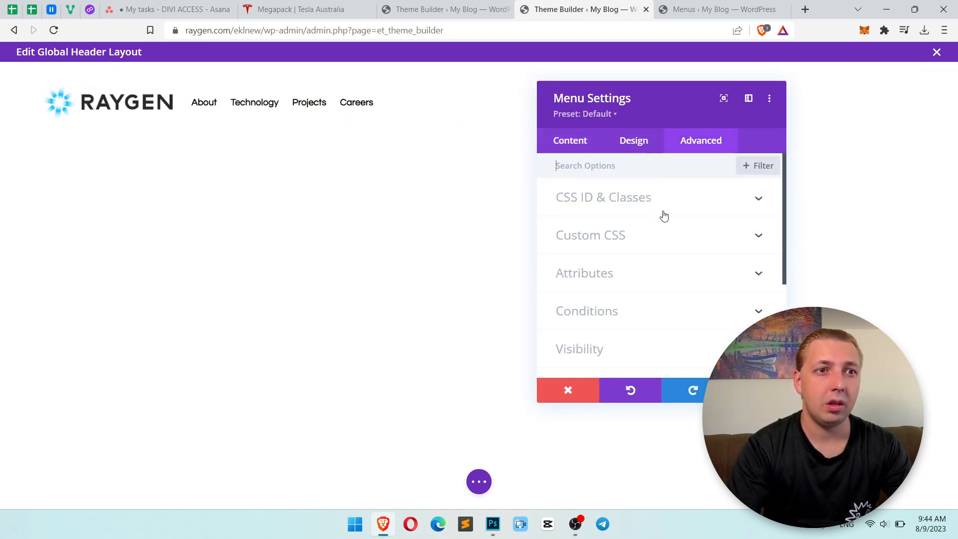
pyautogui.click(652, 233)
pyautogui.scroll(-5, 682, 293)
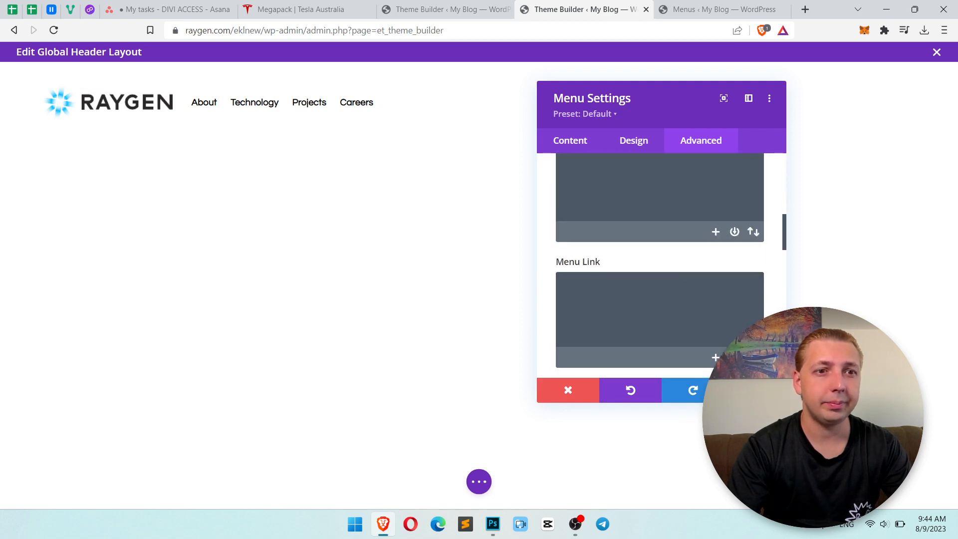
pyautogui.click(755, 391)
# Save the global header layout, close it and save the Theme Builder changes.
pyautogui.click(476, 479)
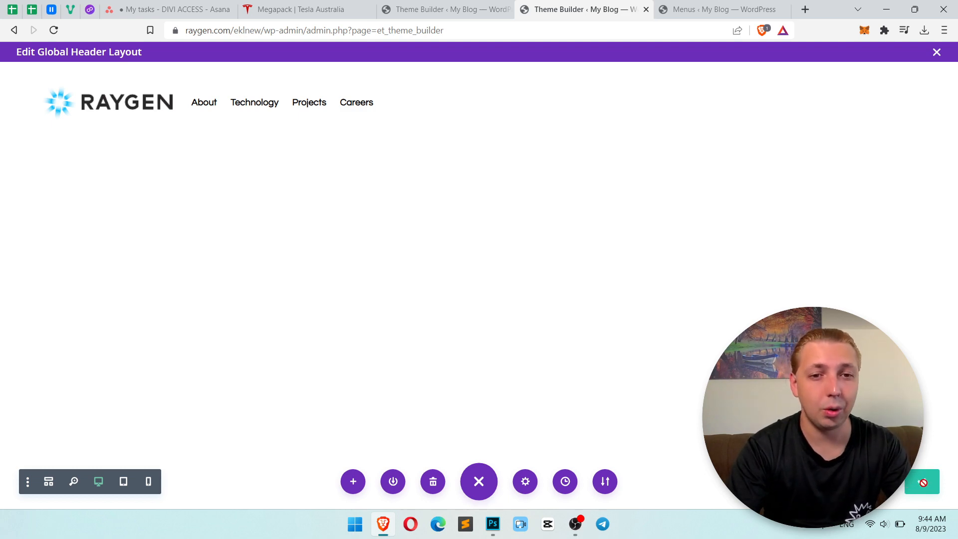
pyautogui.click(937, 52)
pyautogui.click(185, 92)
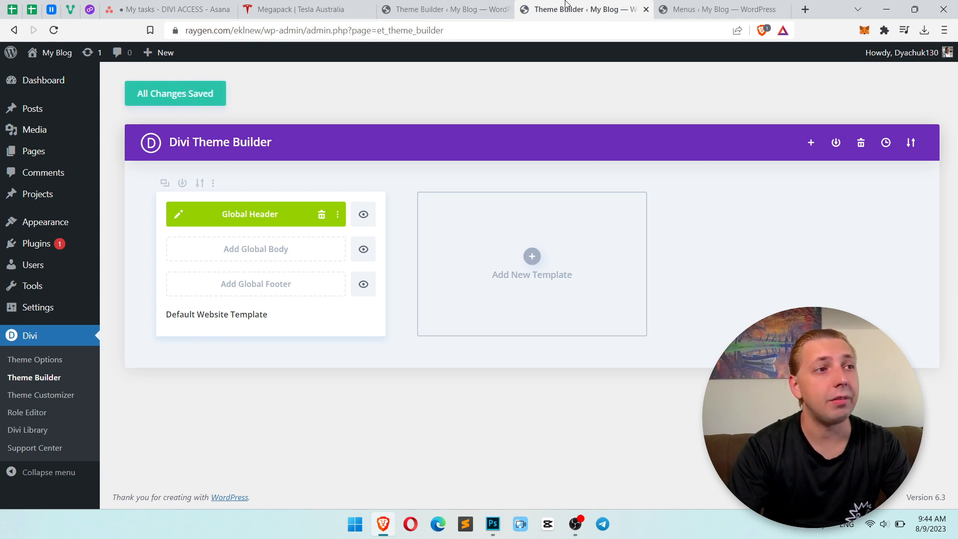
# Open the site's front end and inspect the header menu's et_pb_menu__wrap element.
pyautogui.click(693, 7)
pyautogui.click(56, 54)
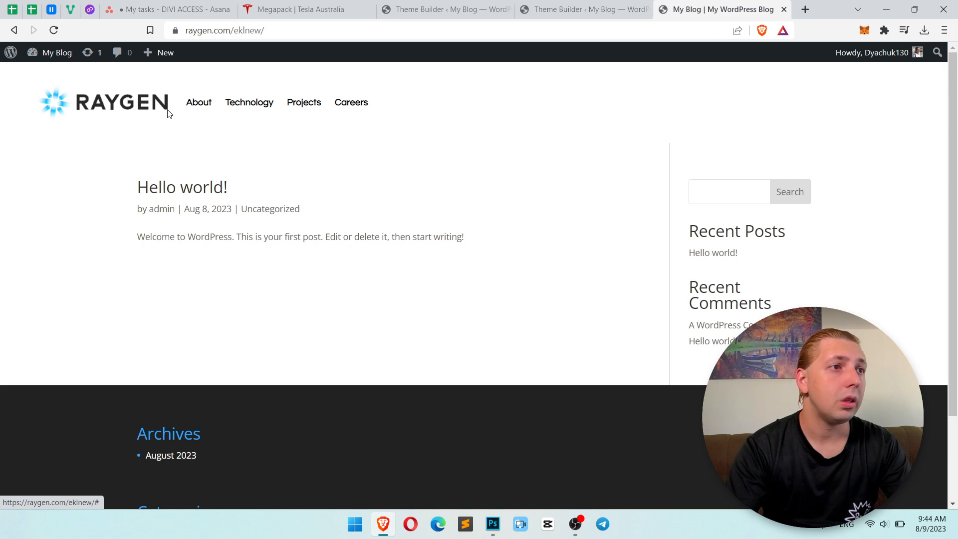
pyautogui.rightClick(175, 102)
pyautogui.click(221, 275)
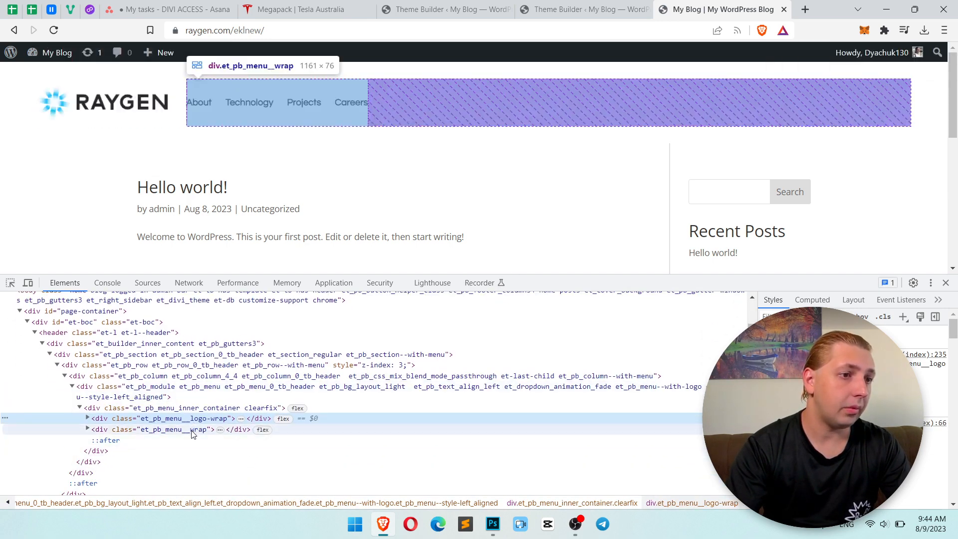
pyautogui.click(193, 431)
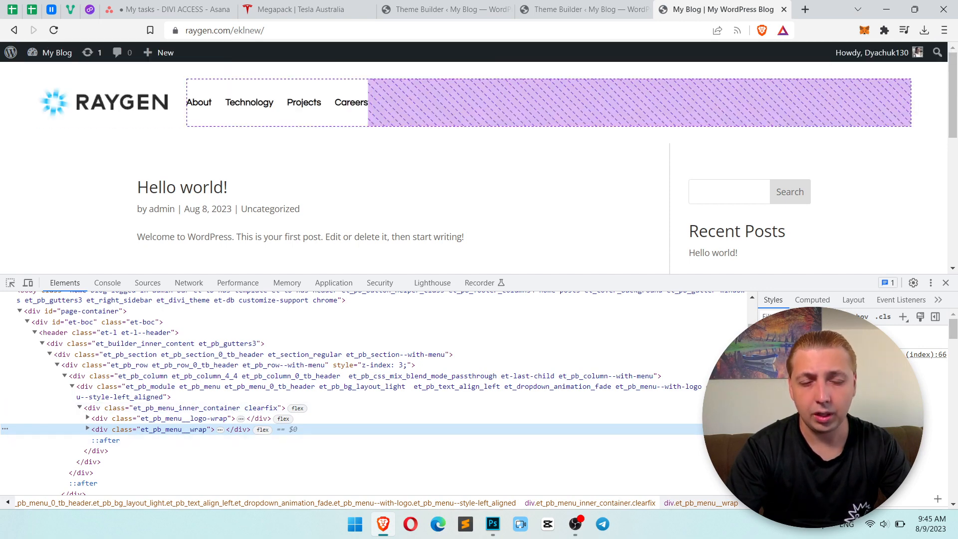
# Add justify-content: flex-end to the et_pb_menu__wrap element in the page inspector.
pyautogui.click(849, 354)
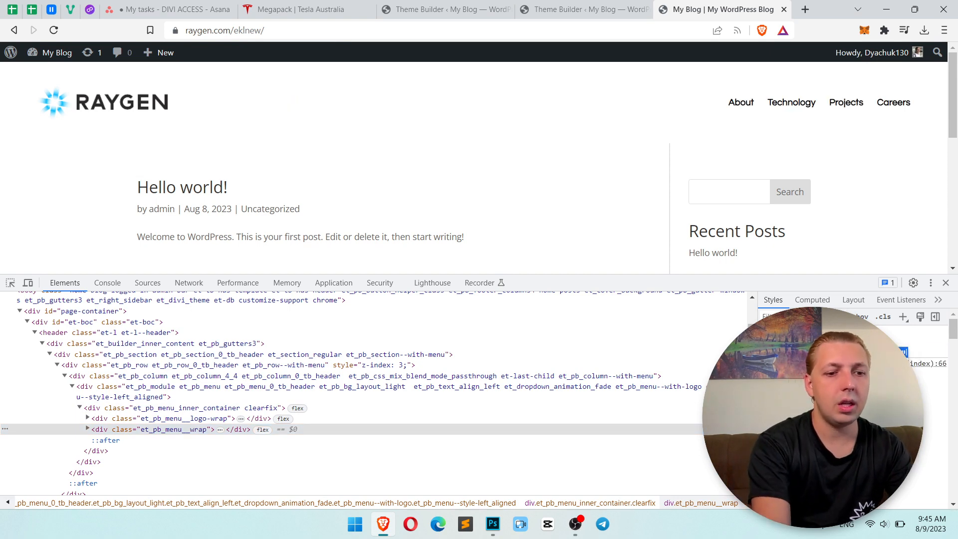
pyautogui.press('Tab')
pyautogui.write('f')
pyautogui.press('Down')
pyautogui.press('Up')
pyautogui.press('Return')
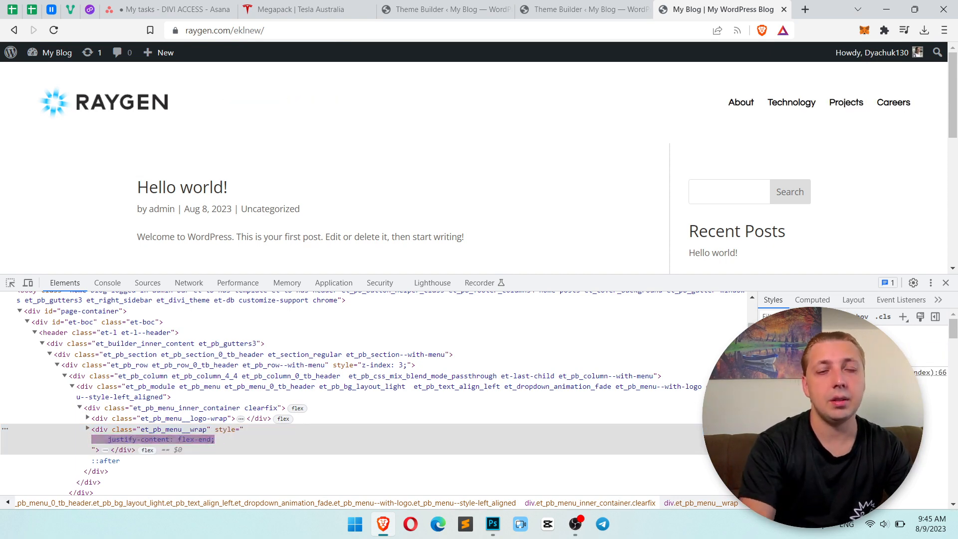
# Reopen the Global Header layout for editing in the Theme Builder after rechecking the inspected page.
pyautogui.click(575, 9)
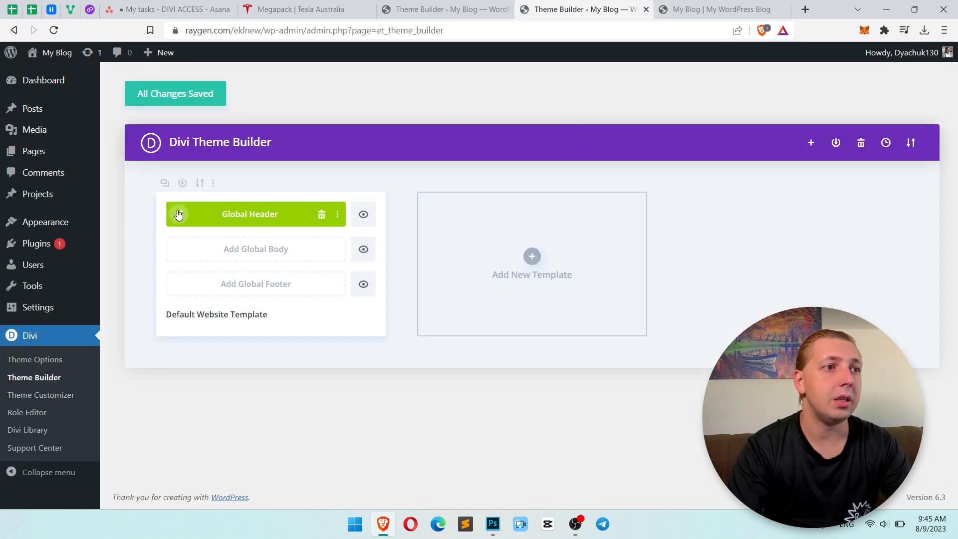
pyautogui.click(179, 214)
pyautogui.click(699, 9)
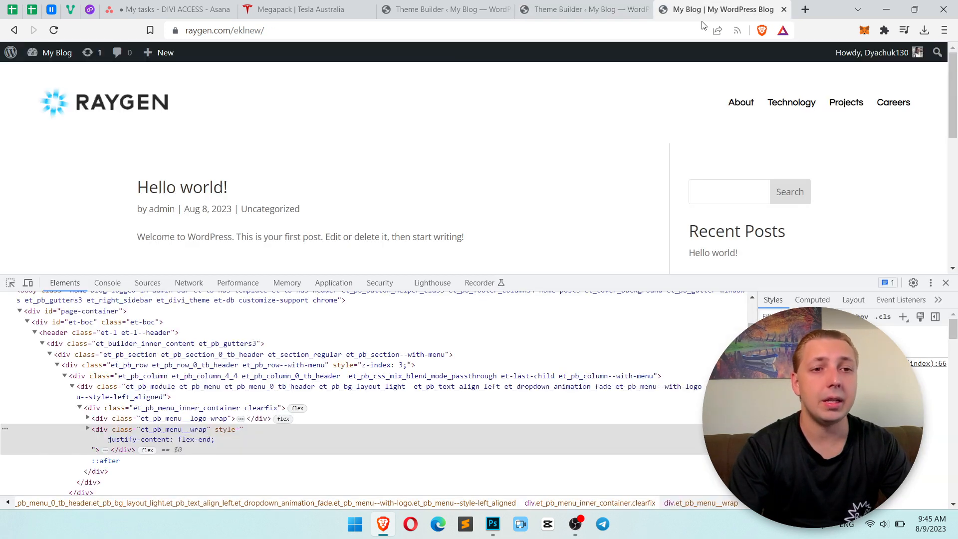
pyautogui.click(606, 9)
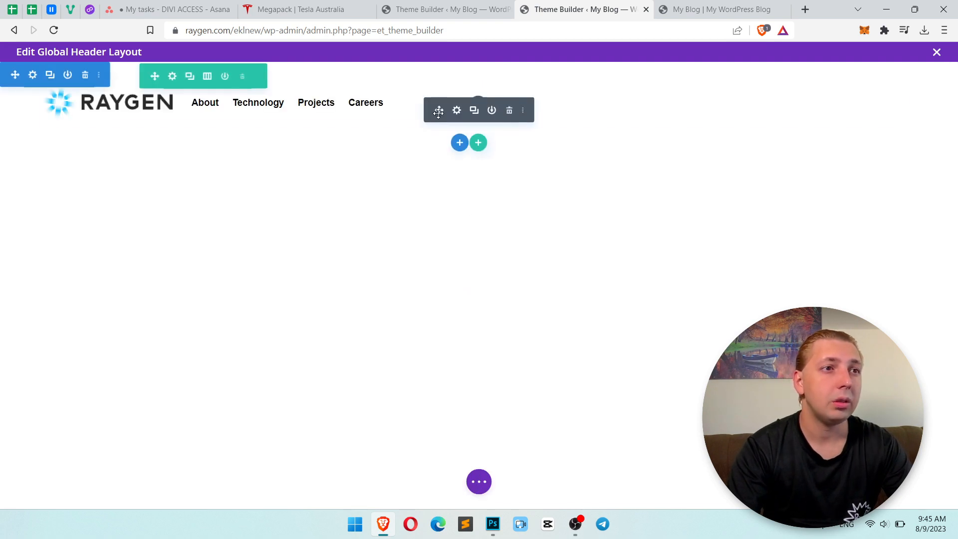
# Try pasting the copied CSS into the menu module's Menu Link custom CSS and clear it again.
pyautogui.click(457, 86)
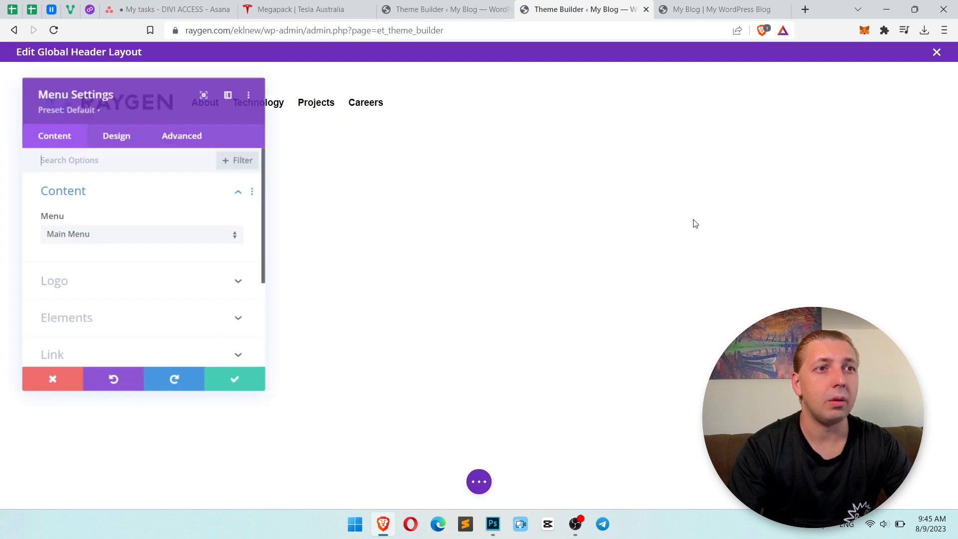
pyautogui.click(176, 134)
pyautogui.click(140, 227)
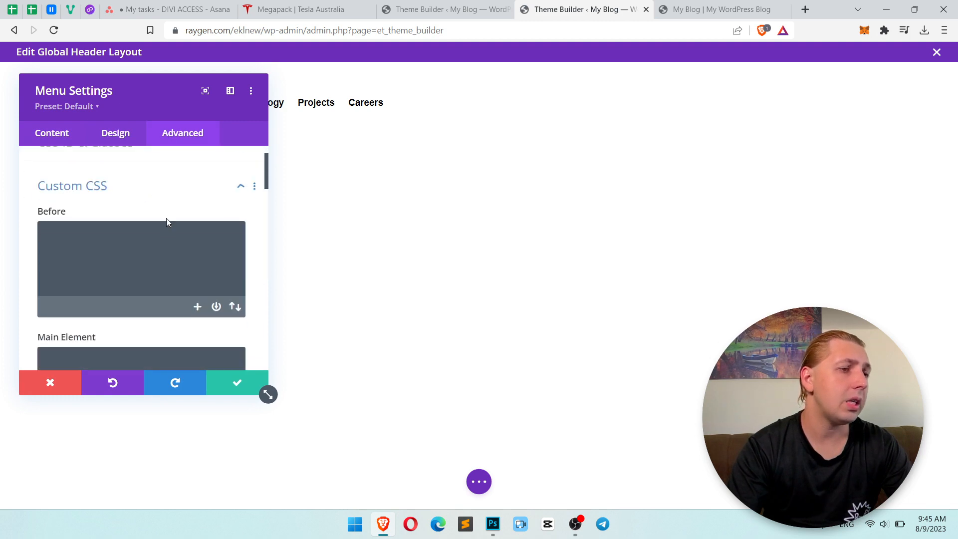
pyautogui.scroll(-4, 165, 220)
pyautogui.scroll(-3, 165, 223)
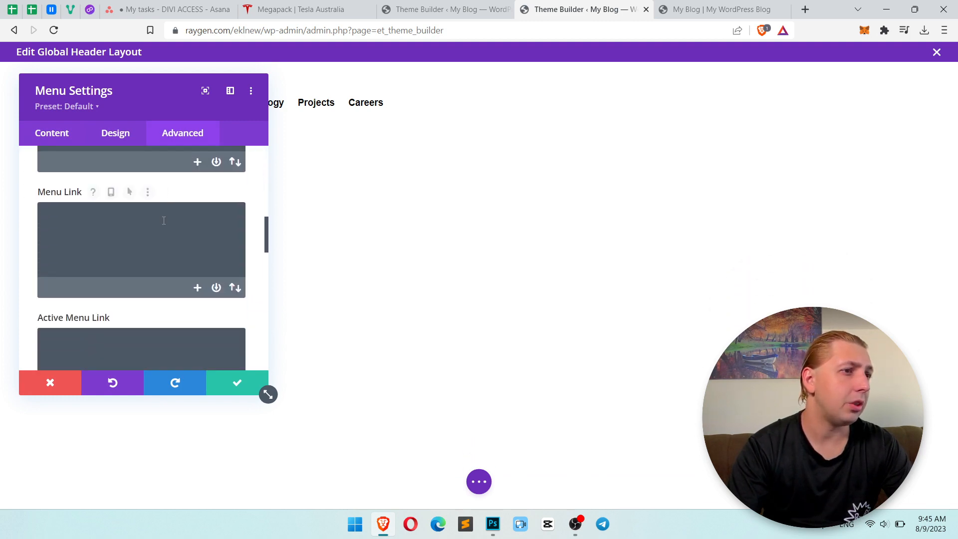
pyautogui.write('justify-content: flex-end;')
pyautogui.hotkey('ctrl', 'a')
pyautogui.hotkey('ctrl', 'c')
pyautogui.press('BackSpace')
# Search the menu module's other custom CSS fields for the menu wrapper and close the settings.
pyautogui.scroll(1, 197, 217)
pyautogui.scroll(-10, 197, 218)
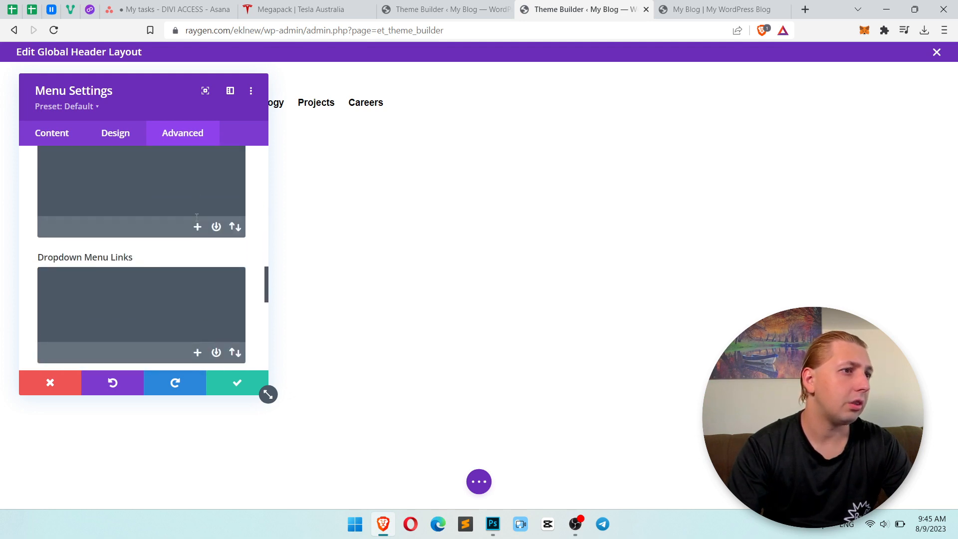
pyautogui.scroll(-1, 197, 218)
pyautogui.scroll(8, 197, 218)
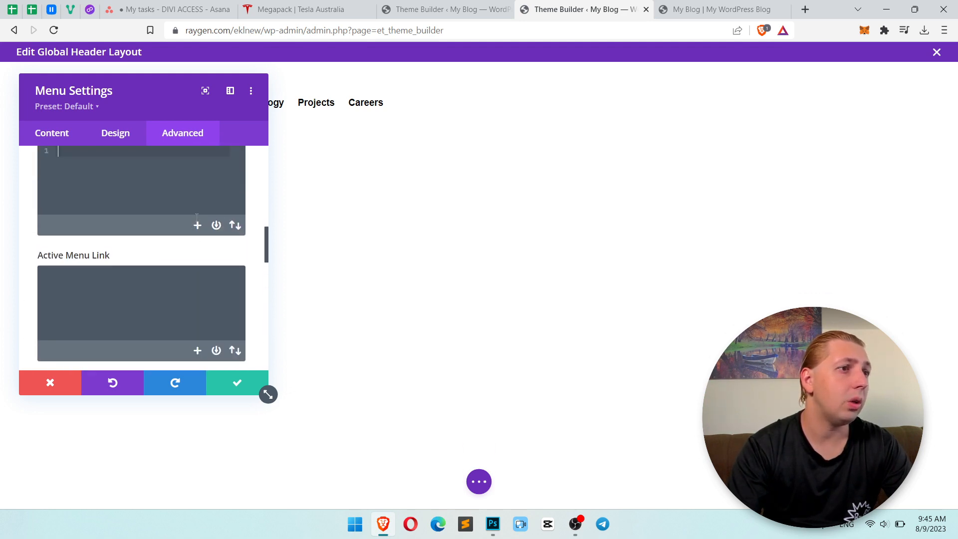
pyautogui.scroll(5, 195, 218)
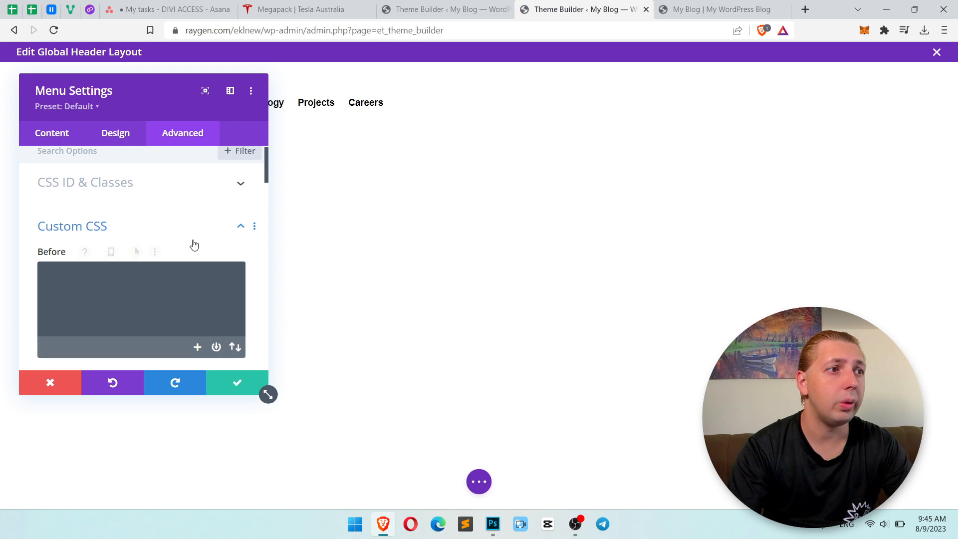
pyautogui.scroll(-2, 188, 232)
pyautogui.click(243, 385)
# Open the header template's own settings and paste justify-content: flex-end; into its custom CSS.
pyautogui.click(479, 482)
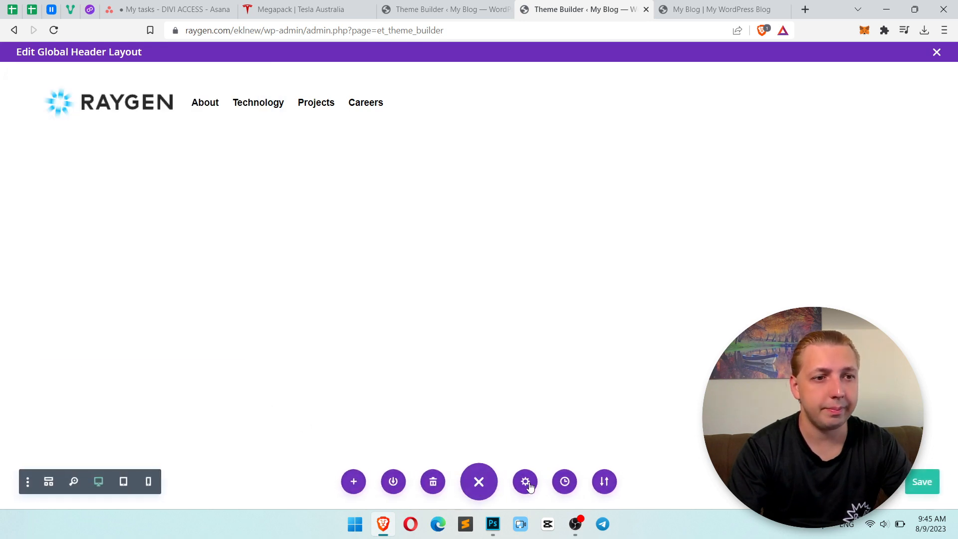
pyautogui.click(526, 482)
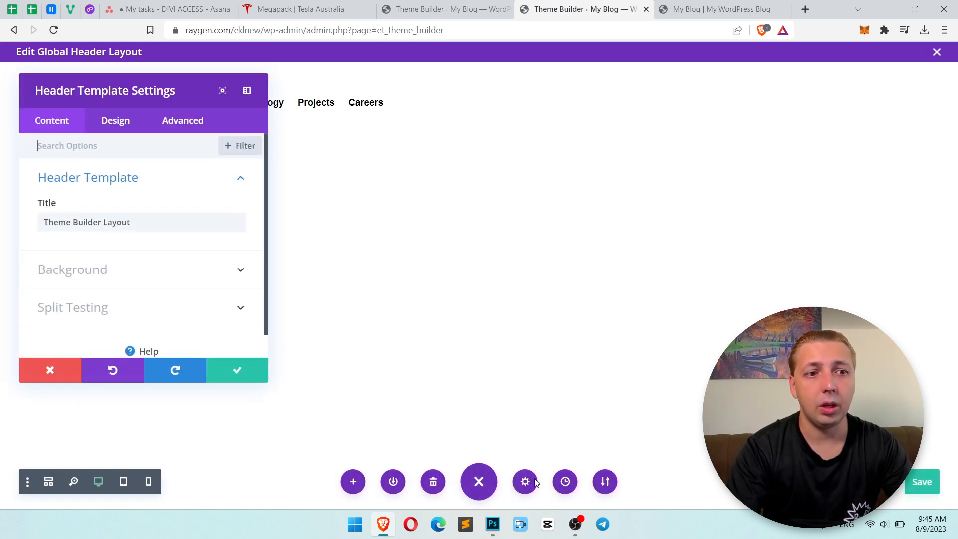
pyautogui.click(183, 126)
pyautogui.click(165, 190)
pyautogui.click(188, 255)
pyautogui.hotkey('ctrl', 'v')
# Wrap the declaration in a .et_pb_menu .et_pb_menu__wrap rule using the selector copied from the inspected page.
pyautogui.click(715, 10)
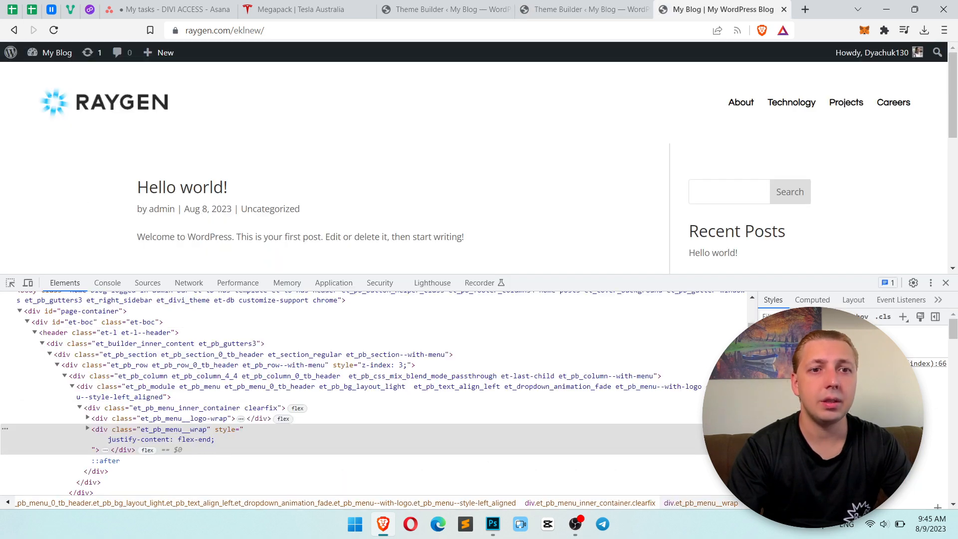
pyautogui.click(579, 10)
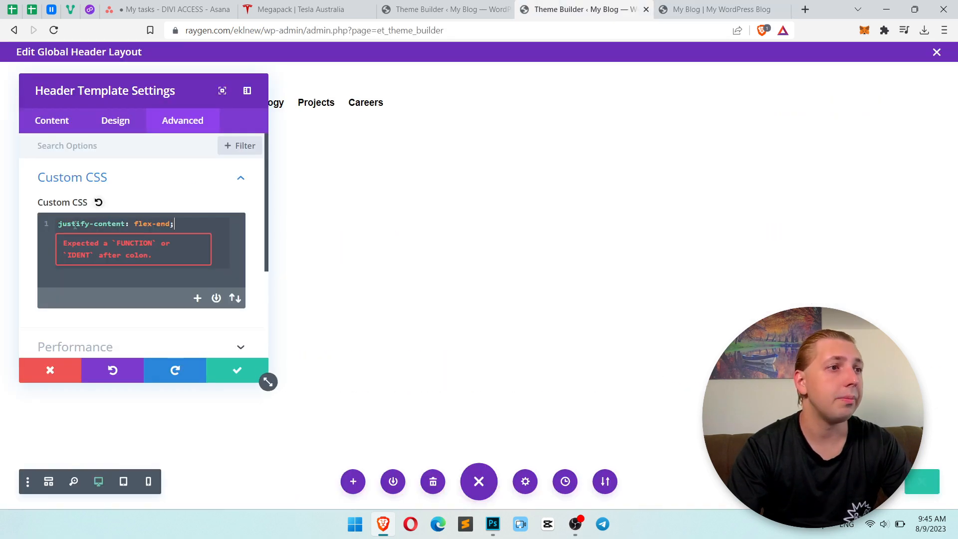
pyautogui.press('Return')
pyautogui.press('Up')
pyautogui.write('.et_pb_menu .et_pb_menu__wrap')
pyautogui.write('{')
pyautogui.press('BackSpace')
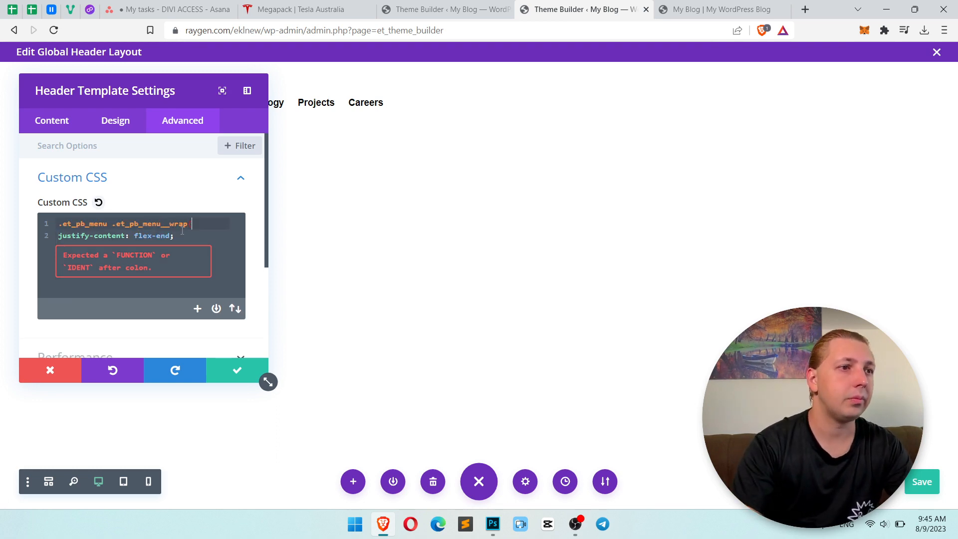
pyautogui.press('Return')
pyautogui.write('}')
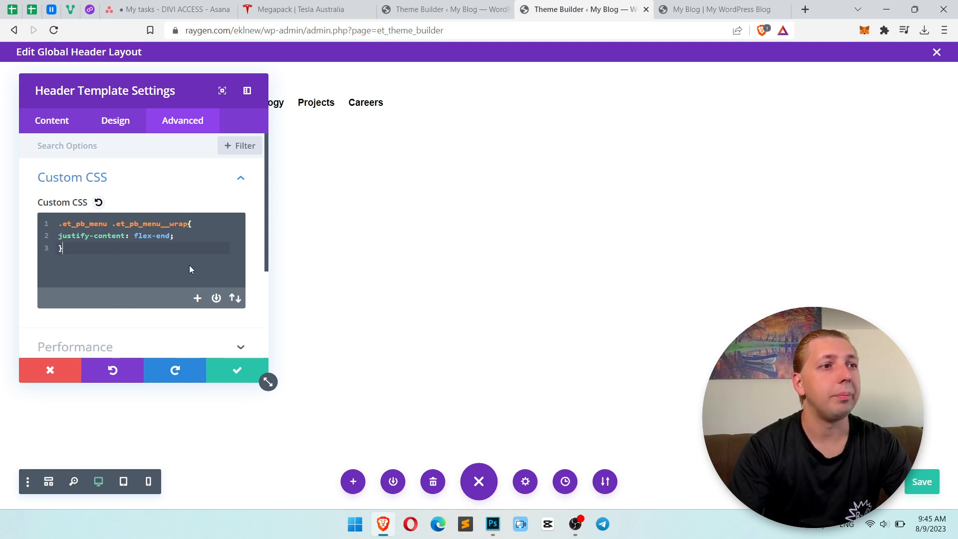
pyautogui.moveTo(177, 93); pyautogui.dragTo(491, 128)
# Compare the styles of the inspected et_pb_menu__wrap element with the rule in the header template's custom CSS.
pyautogui.click(662, 7)
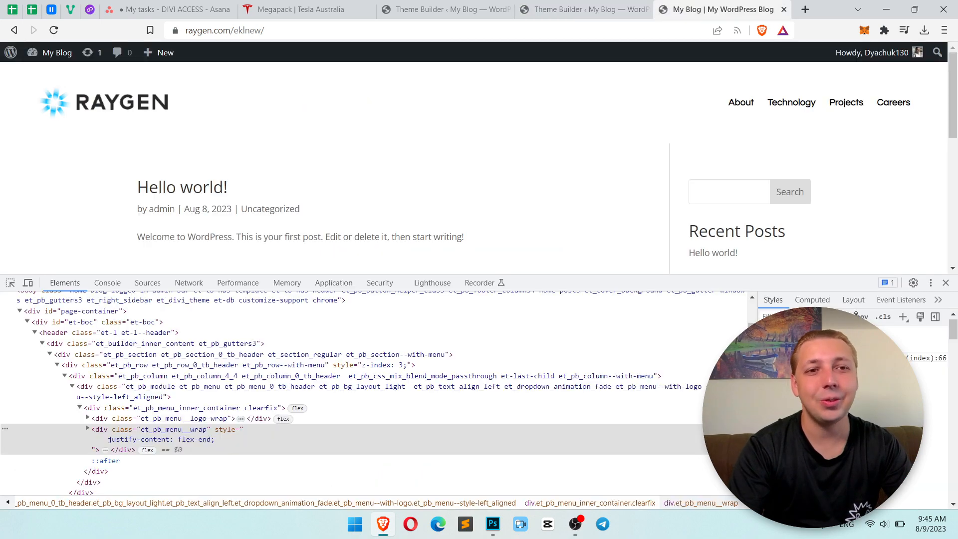
pyautogui.click(768, 342)
pyautogui.click(768, 343)
pyautogui.hotkey('alt', 'Tab')
pyautogui.hotkey('alt', 'Tab')
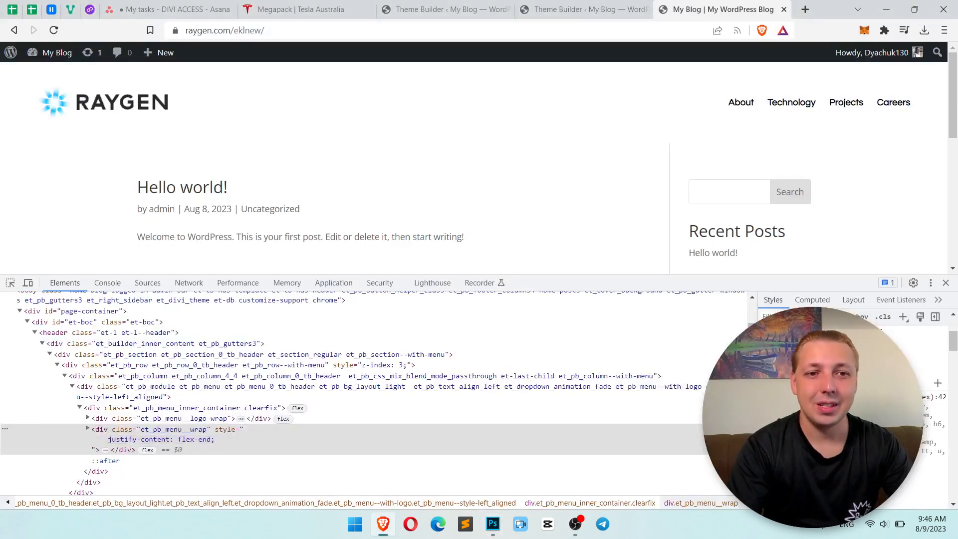
pyautogui.scroll(2, 829, 399)
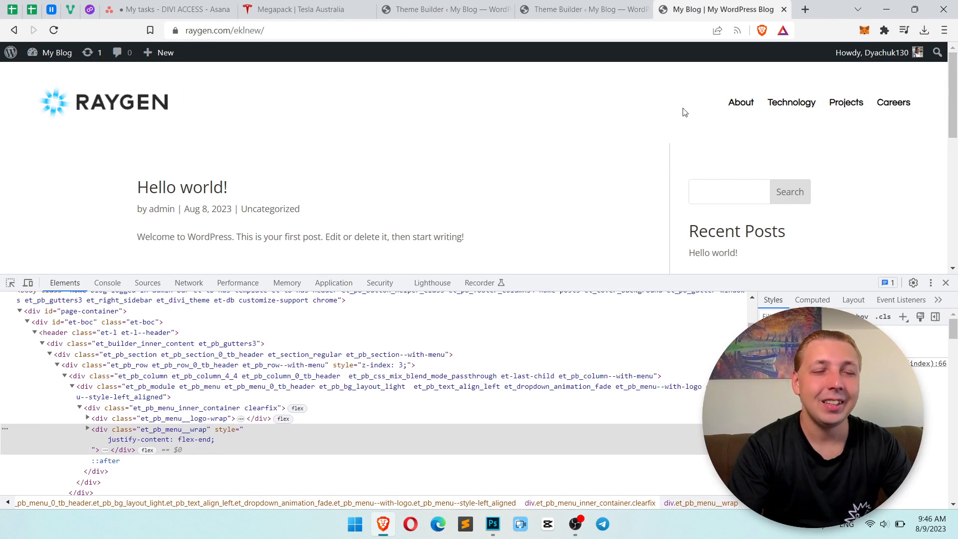
pyautogui.hotkey('ctrl', 'shift', 'Tab')
pyautogui.hotkey('ctrl', 'a')
pyautogui.hotkey('ctrl', 'Tab')
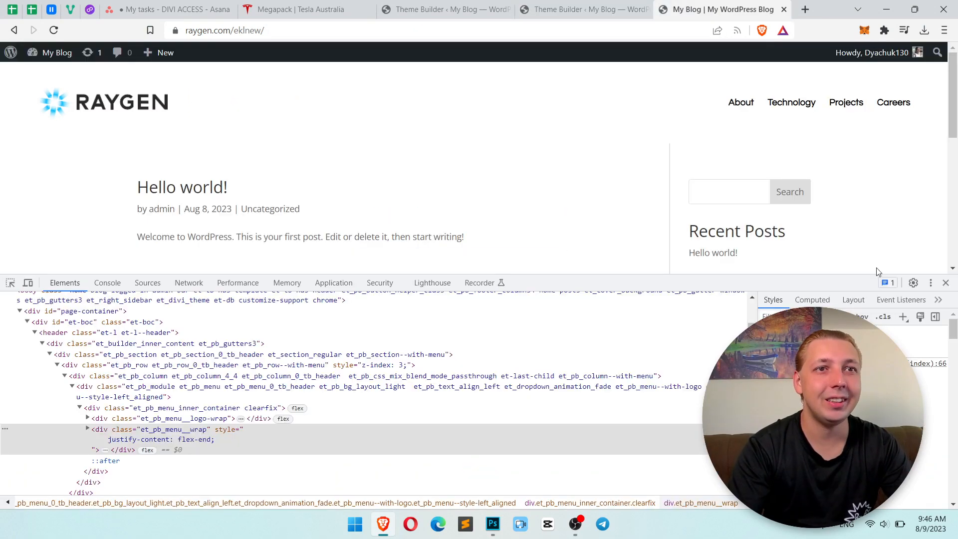
# Test the copied rule in the page inspector and disable the menu wrapper's inline justify-content: flex-end.
pyautogui.click(904, 318)
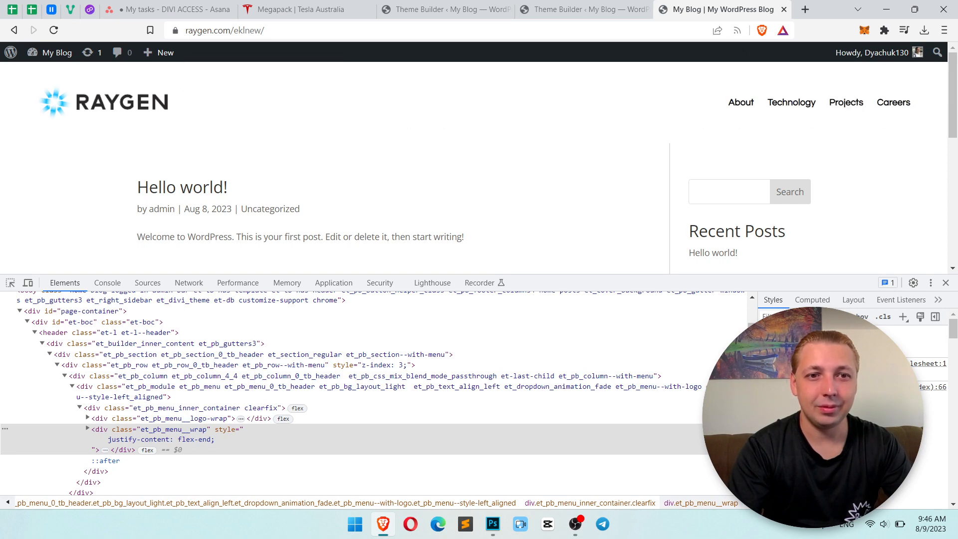
pyautogui.click(804, 372)
pyautogui.hotkey('ctrl', 'v')
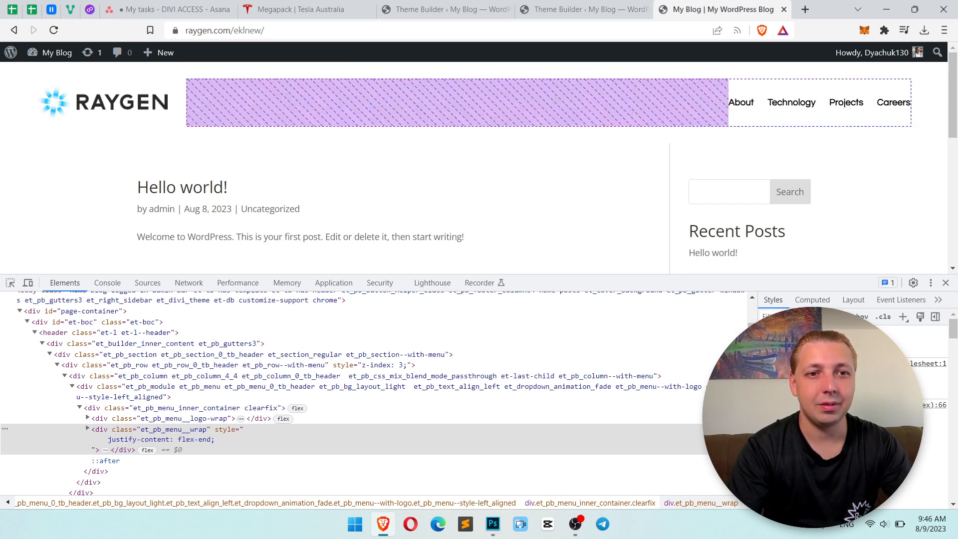
pyautogui.click(767, 341)
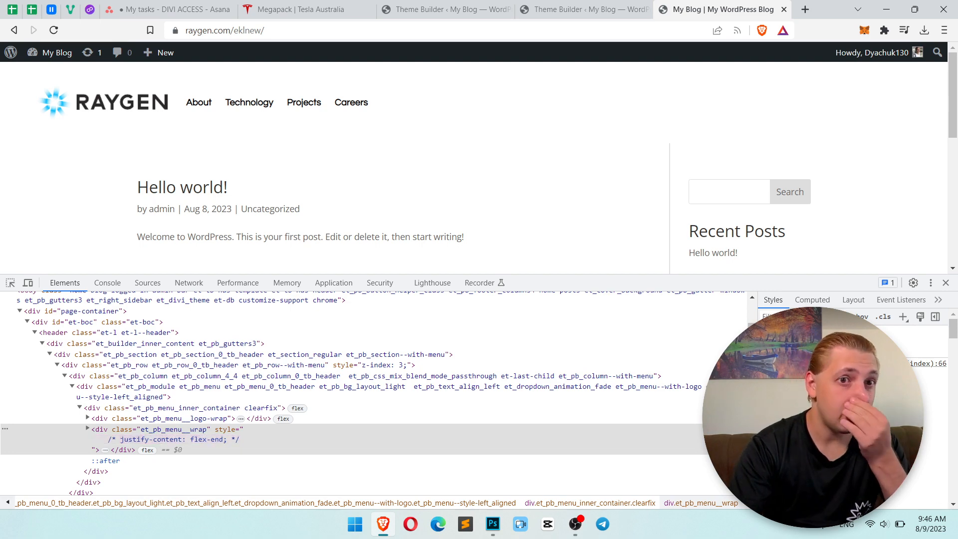
pyautogui.scroll(-5, 849, 399)
pyautogui.scroll(3, 849, 399)
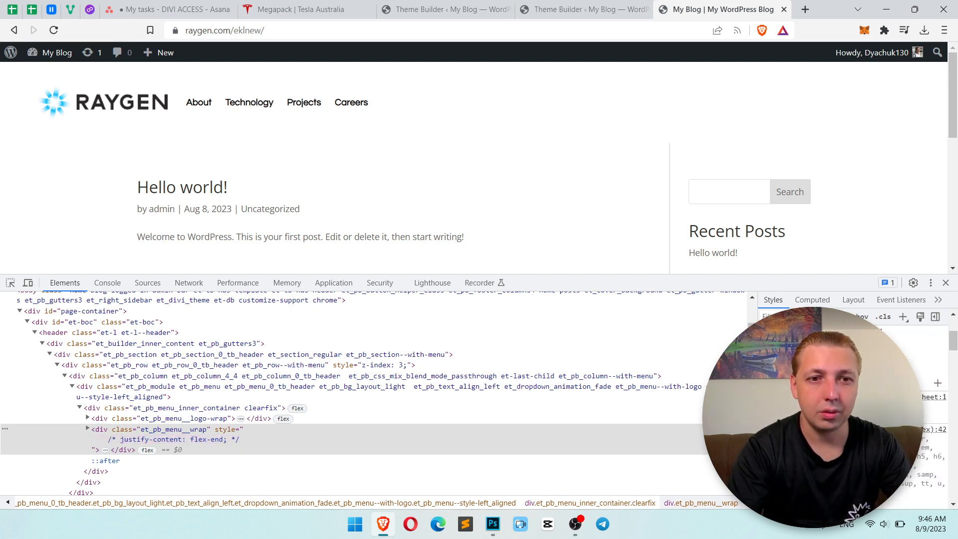
# Add !important to the flex-end value in the header template's custom CSS and accept the settings.
pyautogui.click(629, 9)
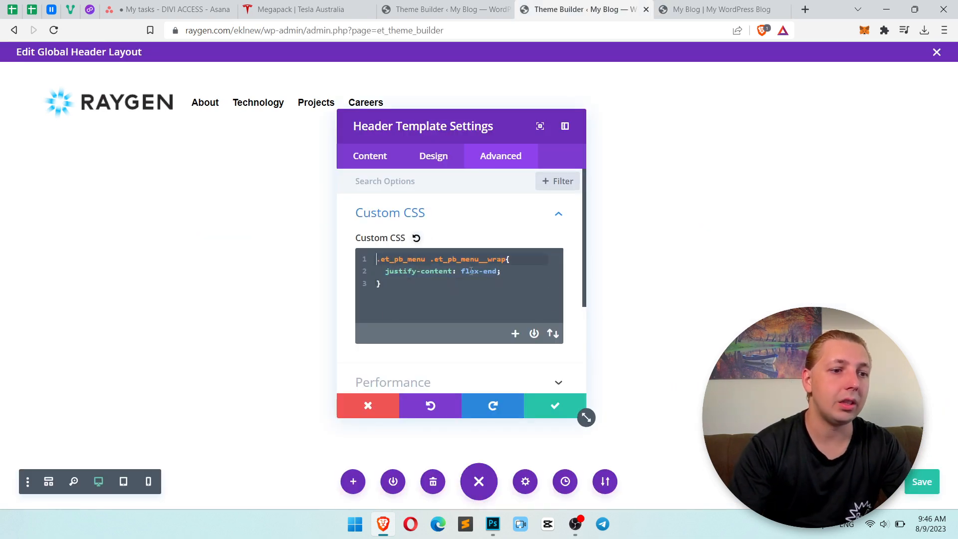
pyautogui.write('body ')
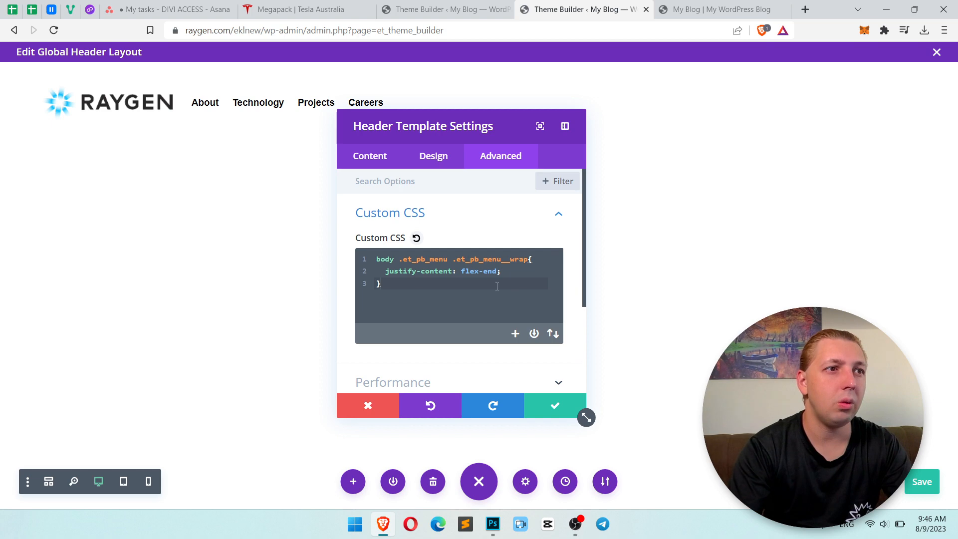
pyautogui.write('!important')
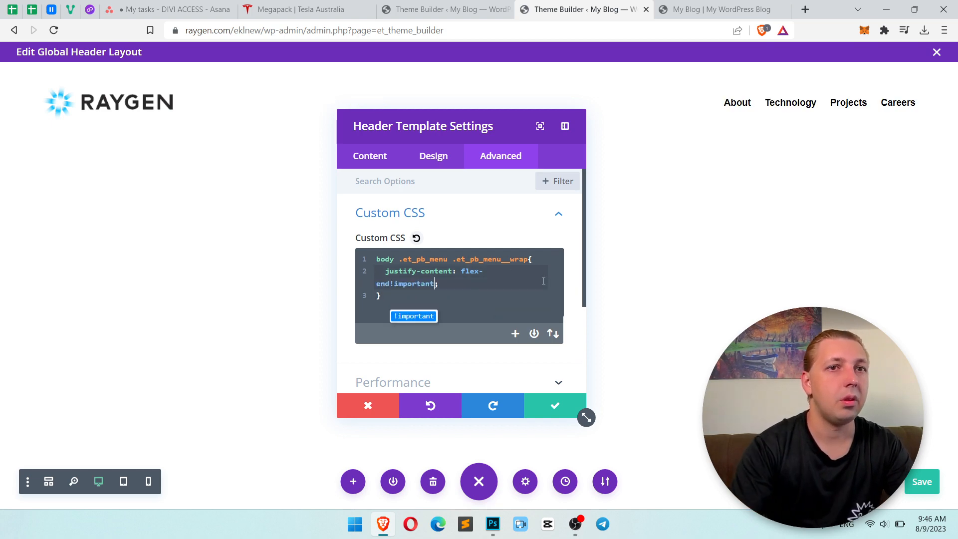
pyautogui.click(400, 259)
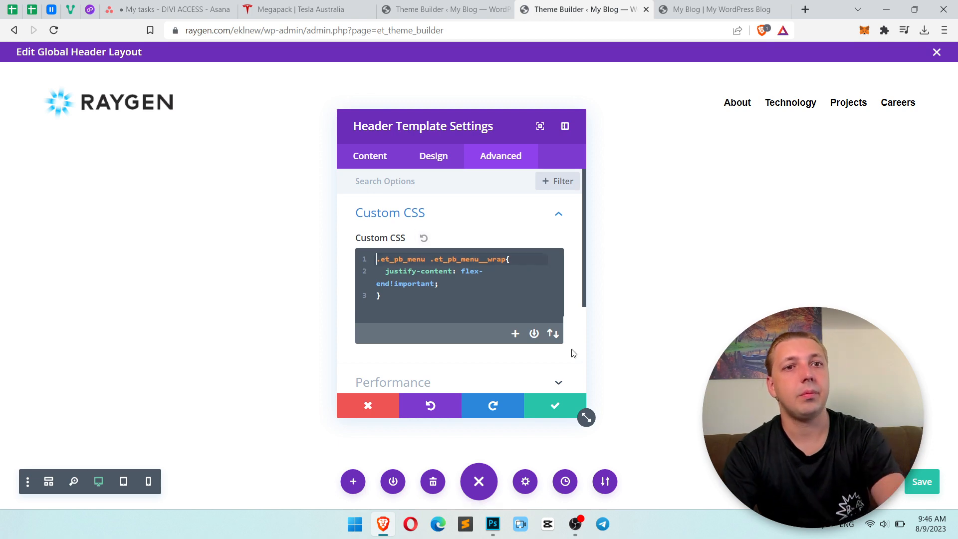
pyautogui.click(558, 406)
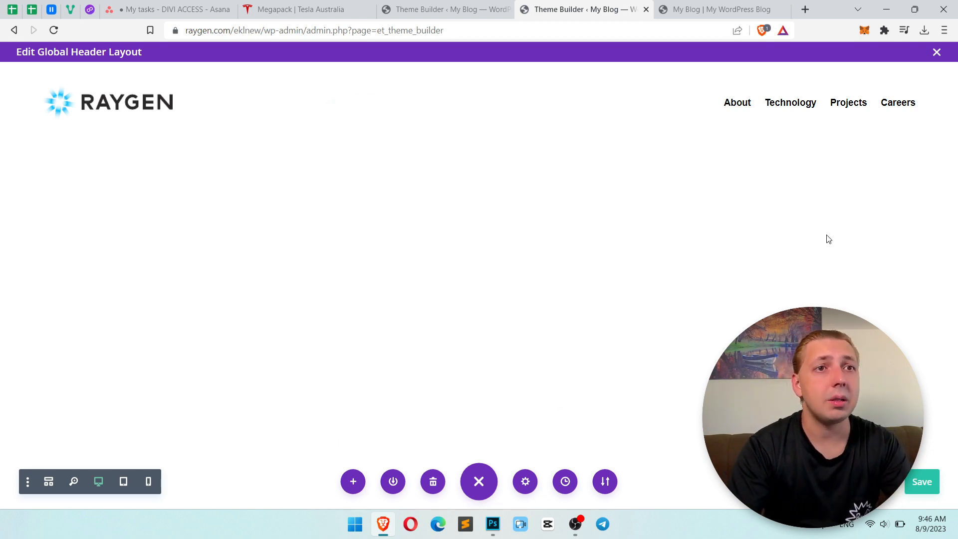
# Save the header layout and check the Tesla Megapack page's header with its inspector closed.
pyautogui.hotkey('alt', 'Tab')
pyautogui.hotkey('alt', 'Tab')
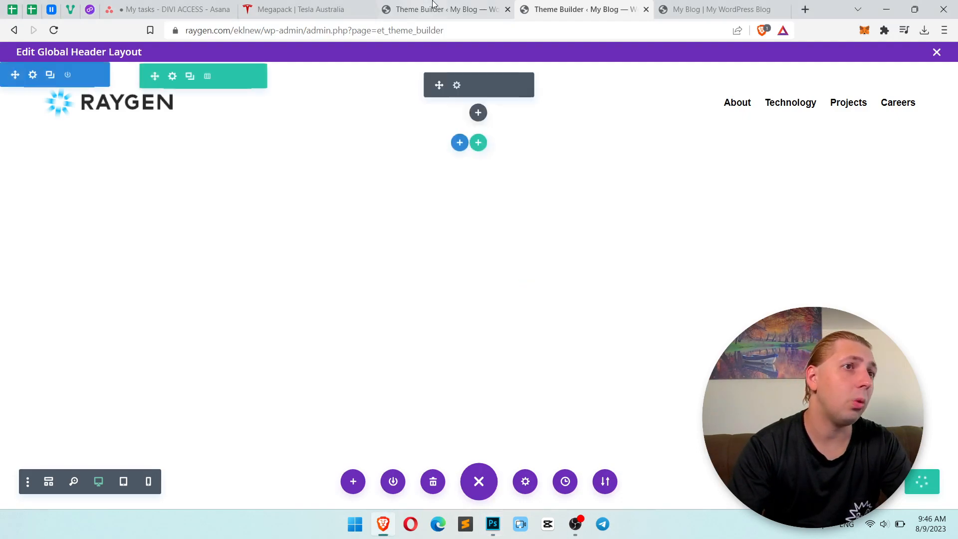
pyautogui.click(325, 4)
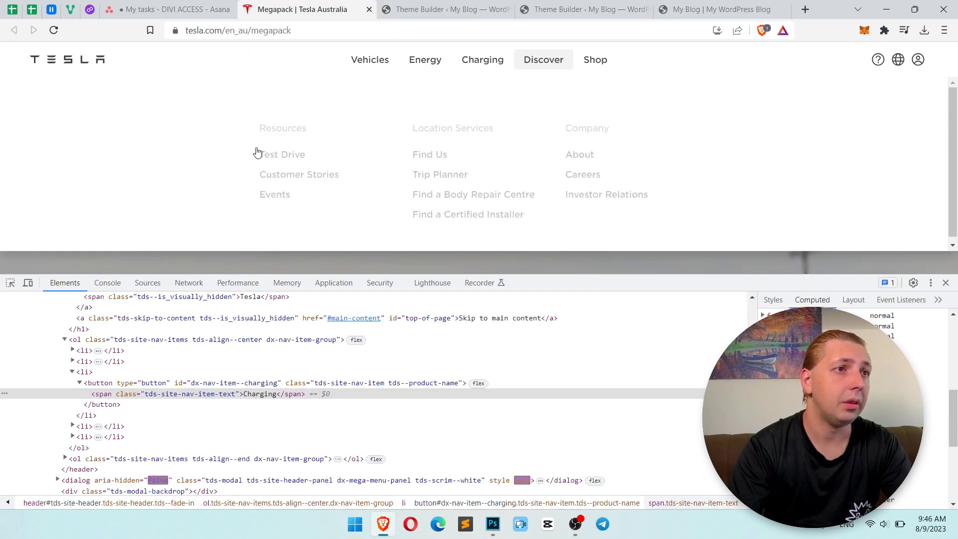
pyautogui.click(946, 283)
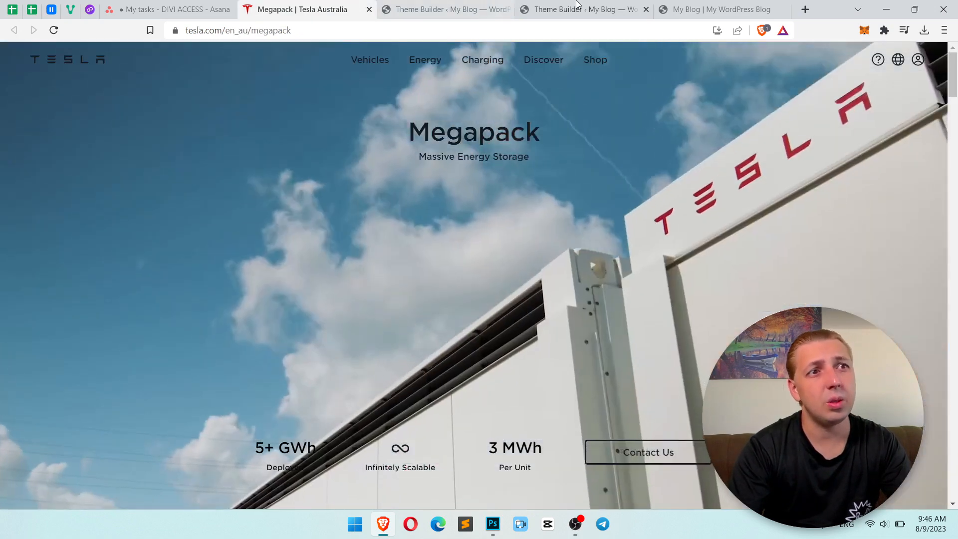
pyautogui.click(578, 4)
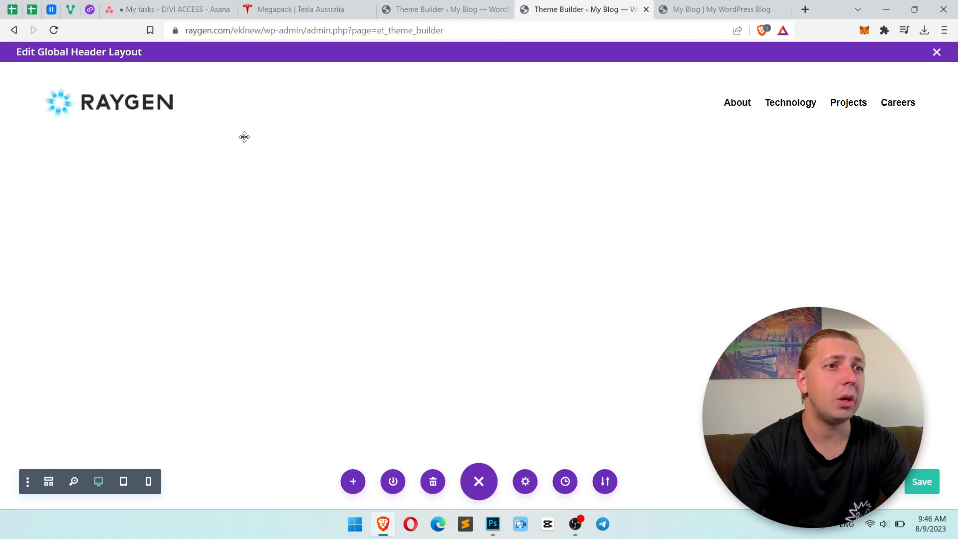
# Set the header row's top and bottom padding to 8px with the two values linked, and accept the row settings.
pyautogui.click(173, 76)
pyautogui.click(434, 167)
pyautogui.click(433, 274)
pyautogui.click(369, 306)
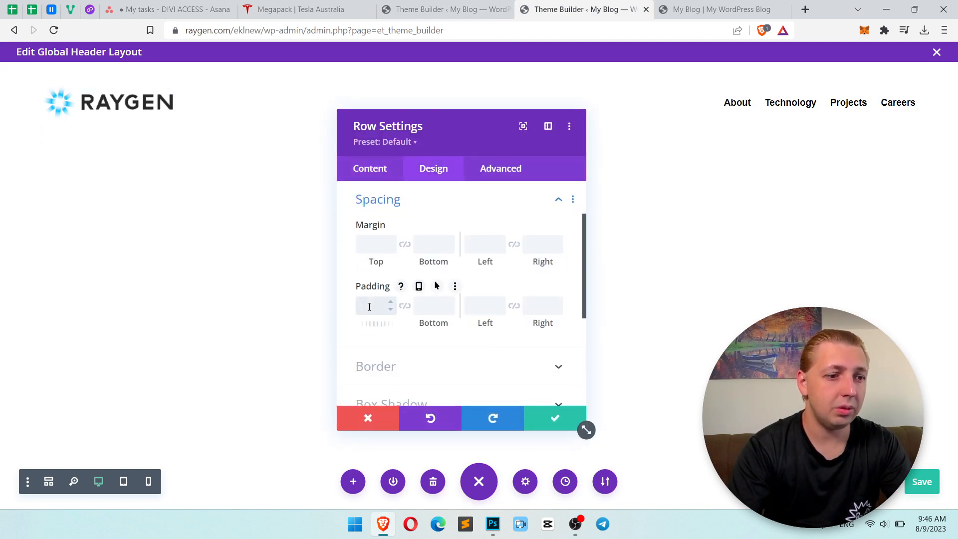
pyautogui.write('8px')
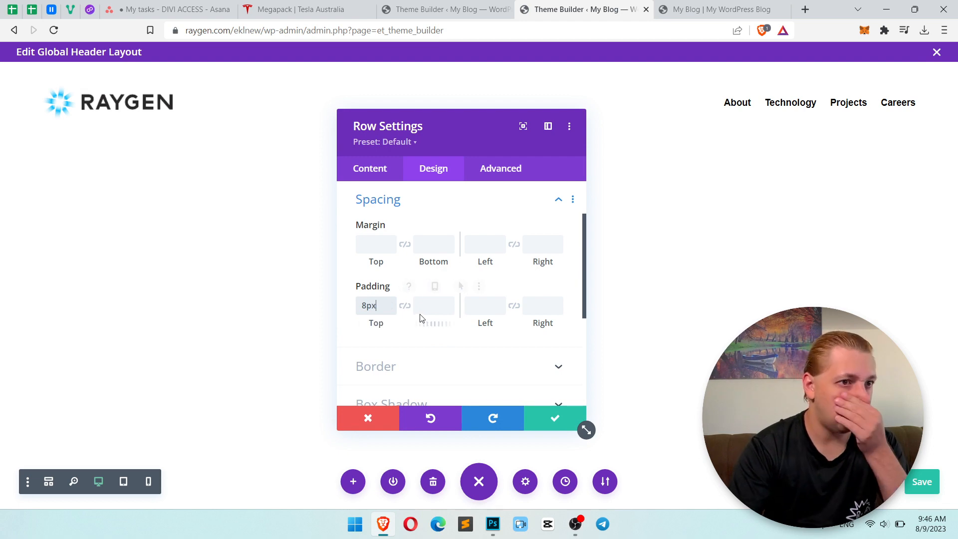
pyautogui.click(405, 306)
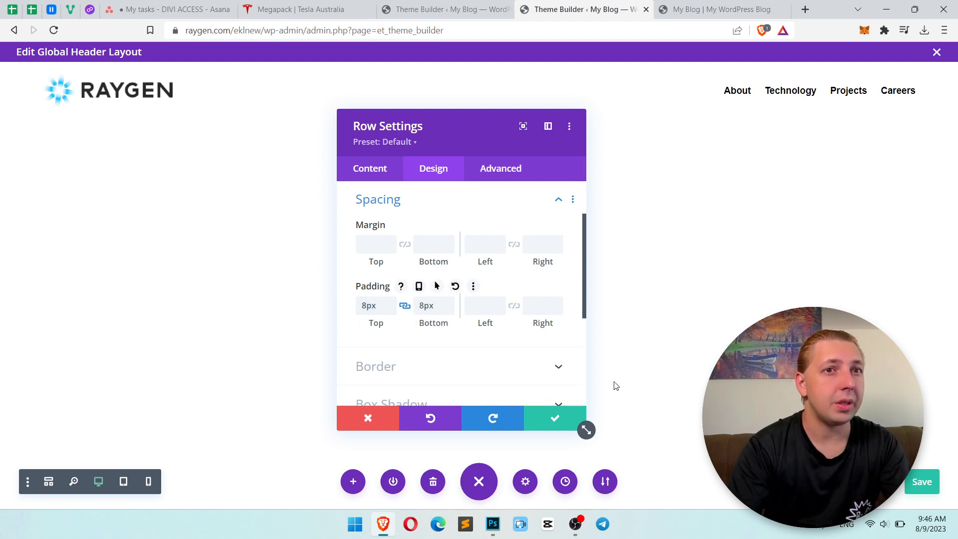
pyautogui.click(546, 416)
# Try adding font-weight:500 to the menu module's Menu Link custom CSS and clear it again.
pyautogui.moveTo(738, 92)
pyautogui.click(458, 74)
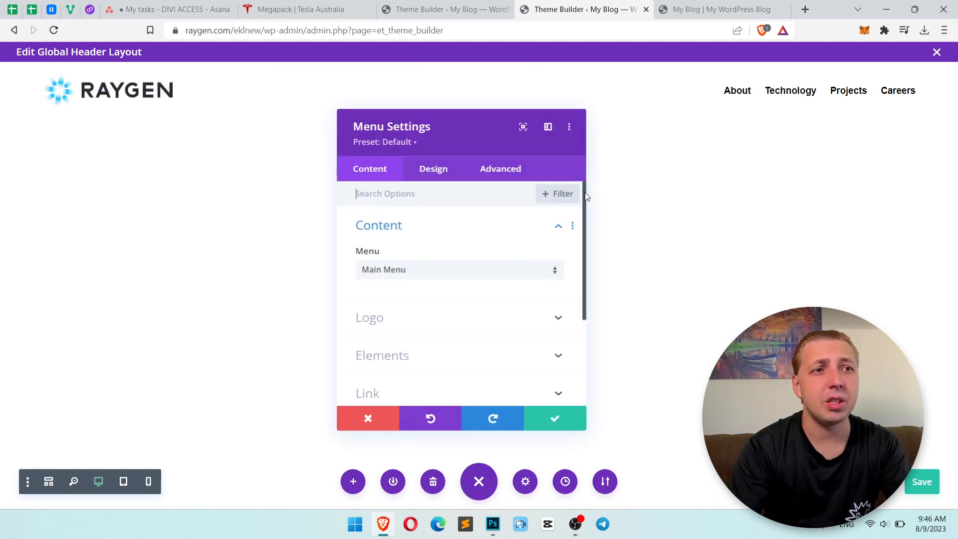
pyautogui.click(502, 166)
pyautogui.click(443, 266)
pyautogui.scroll(-8, 477, 285)
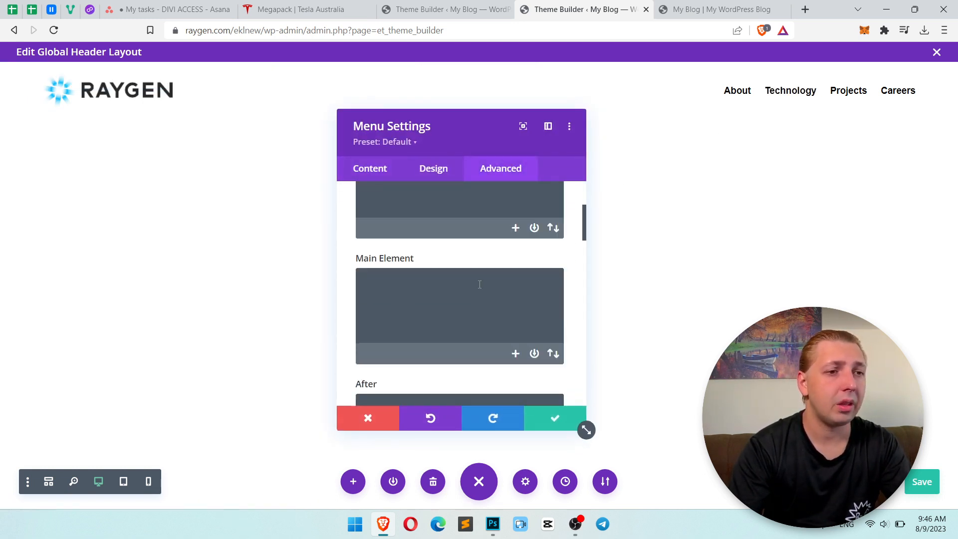
pyautogui.click(475, 285)
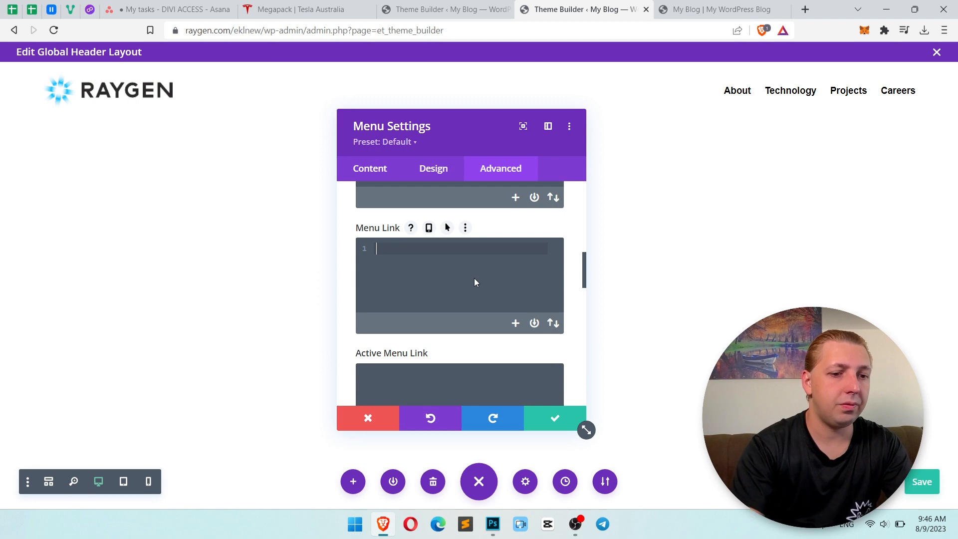
pyautogui.write('font-weight:500')
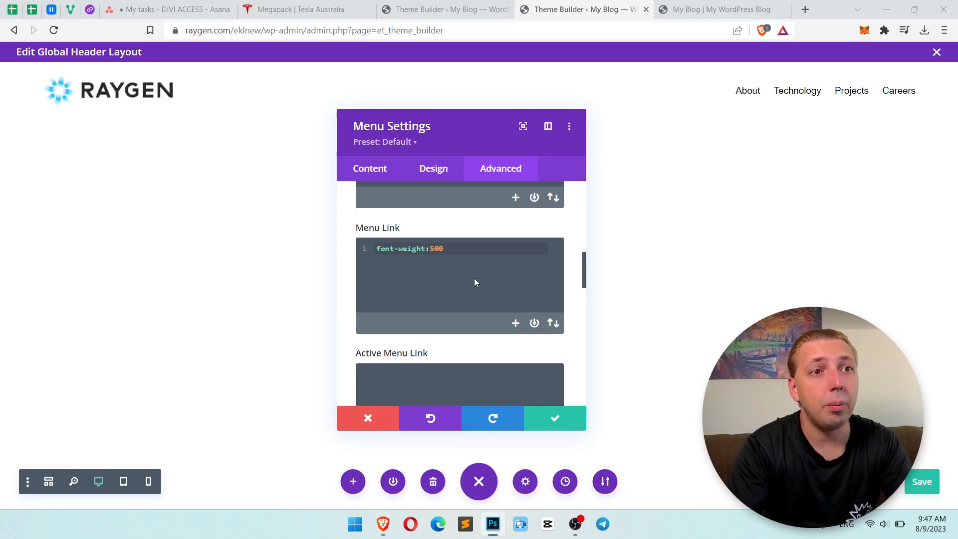
pyautogui.hotkey('ctrl', 'a')
pyautogui.press('BackSpace')
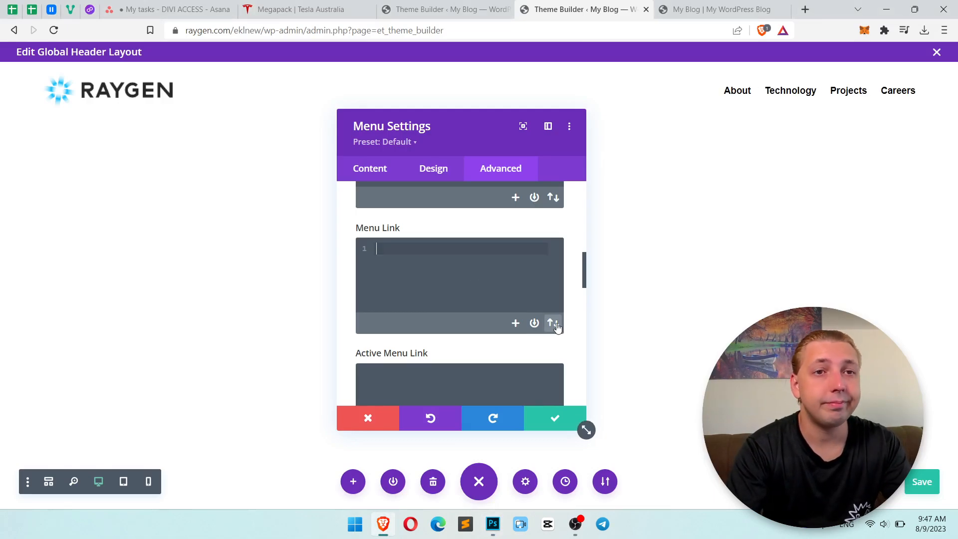
pyautogui.click(553, 419)
# Save the header layout after comparing it with the Photoshop design, and reload the live blog page with its inspector closed.
pyautogui.hotkey('alt', 'Tab')
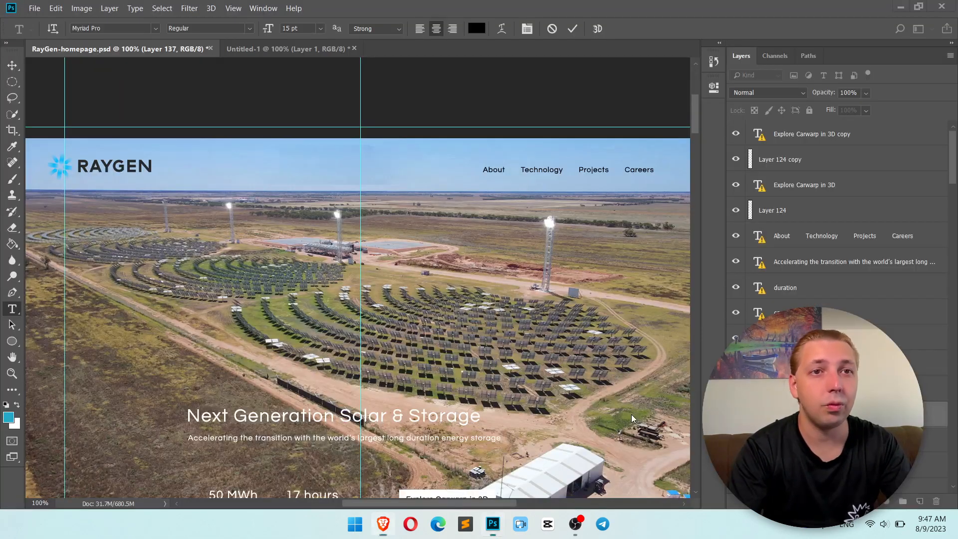
pyautogui.hotkey('alt', 'Tab')
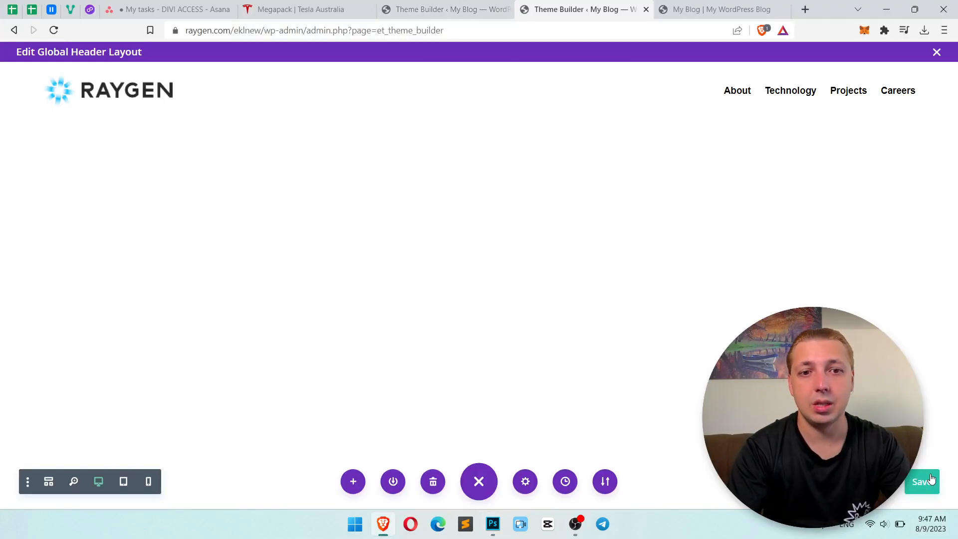
pyautogui.hotkey('alt', 'Tab')
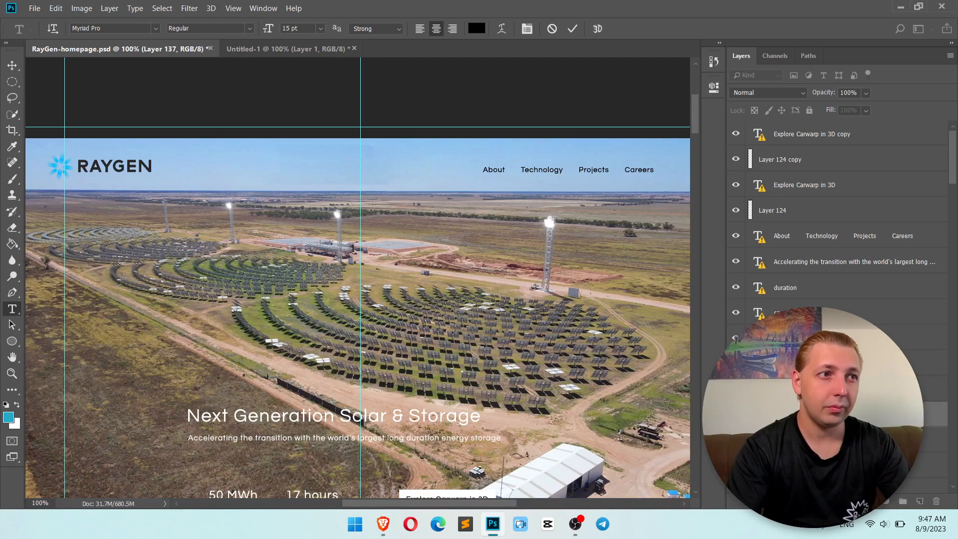
pyautogui.hotkey('alt', 'Tab')
pyautogui.click(719, 9)
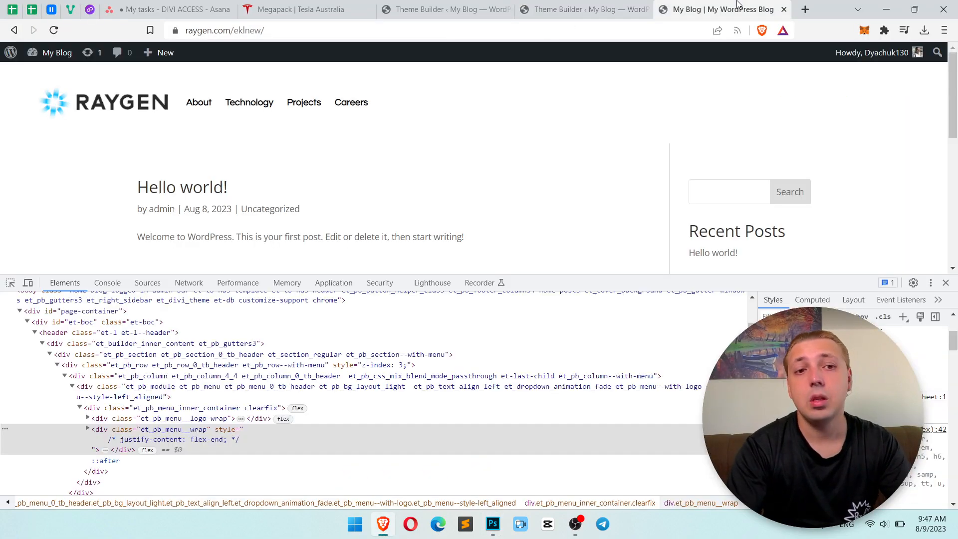
pyautogui.click(59, 28)
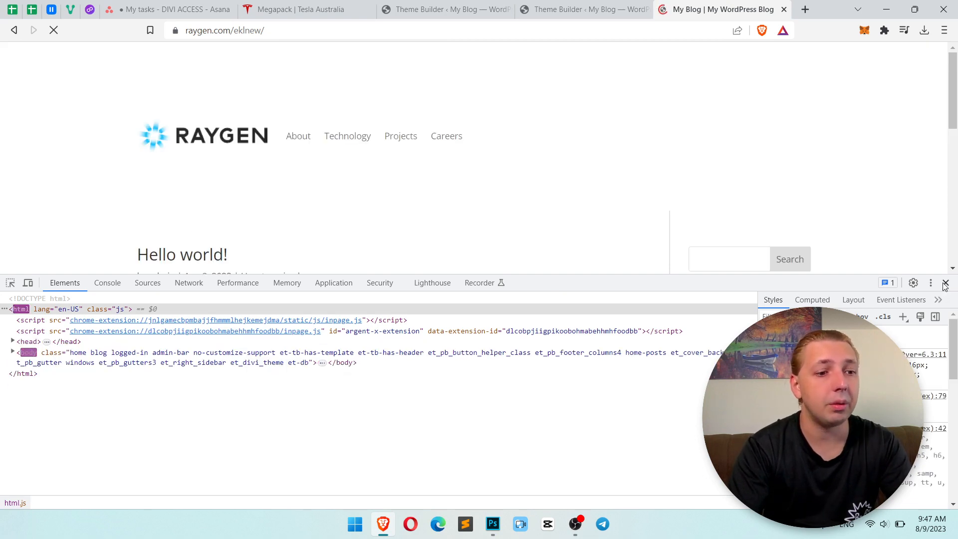
pyautogui.click(946, 284)
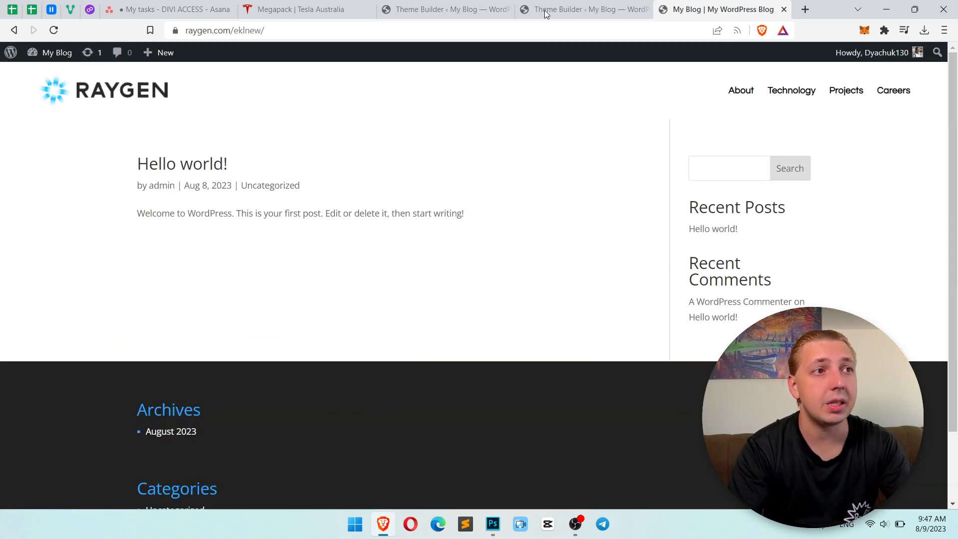
# Compare the live page's header with the builder layout and the Photoshop homepage design.
pyautogui.click(582, 9)
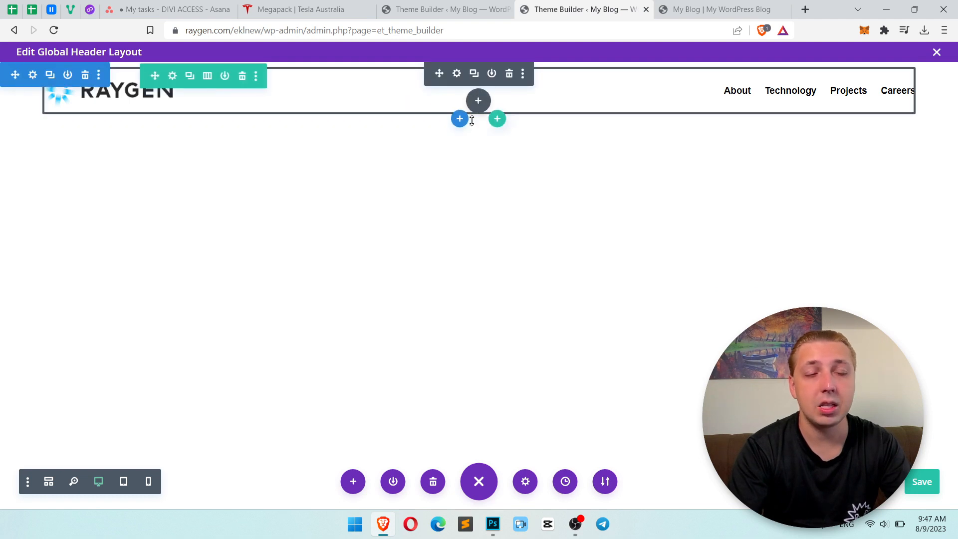
pyautogui.click(683, 9)
pyautogui.scroll(-1, 543, 353)
pyautogui.scroll(1, 543, 353)
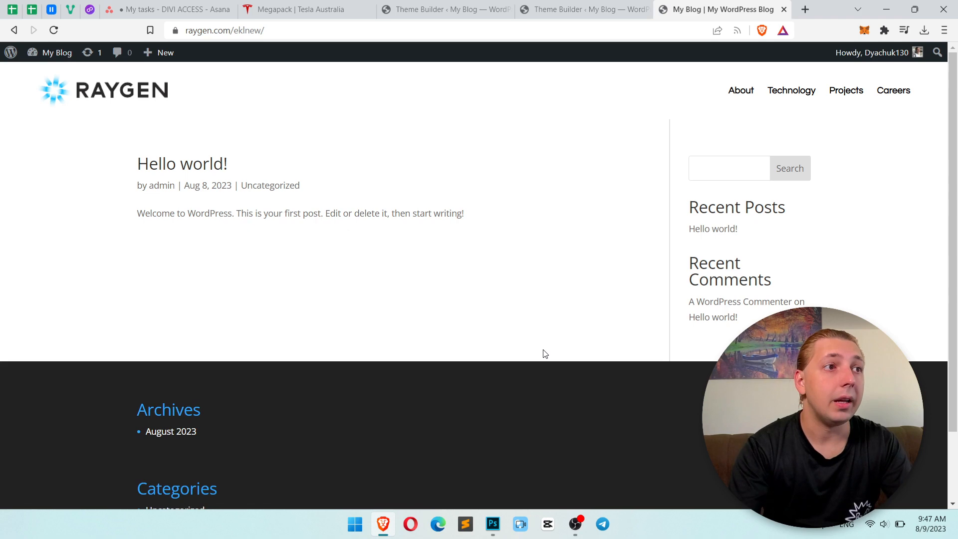
pyautogui.hotkey('alt', 'Tab')
pyautogui.scroll(-2, 582, 346)
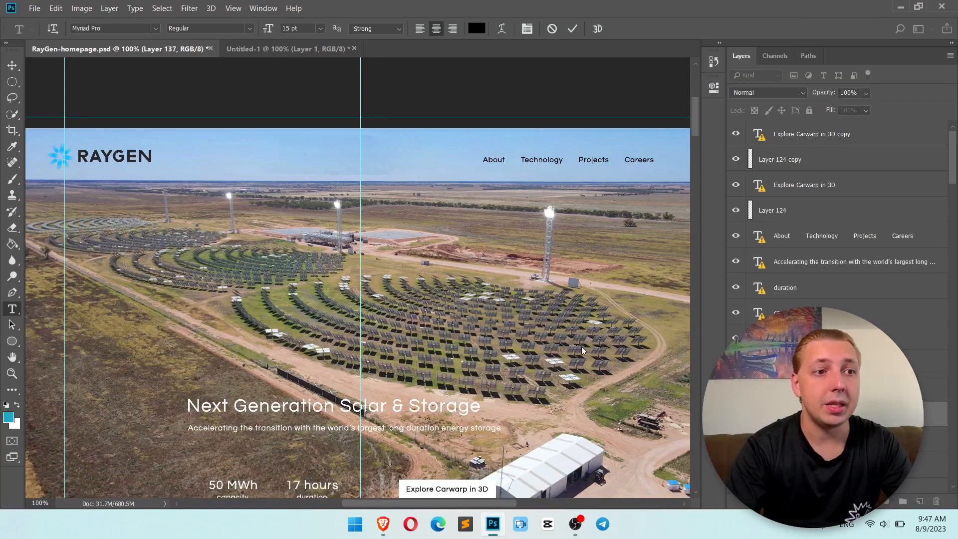